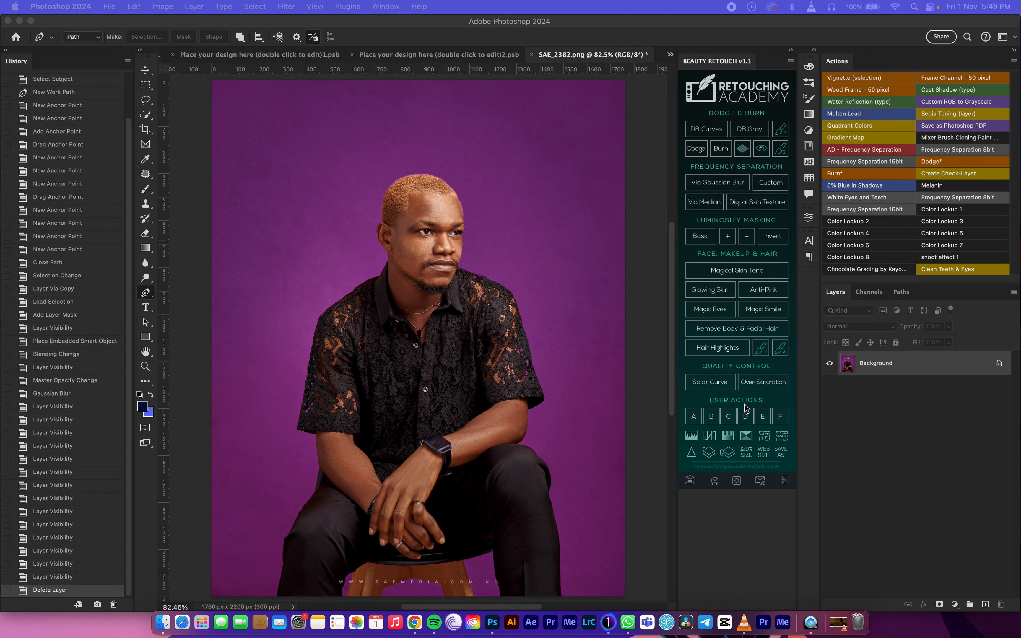
- Duplicate the Background layer of the portrait
drag(574, 285, 562, 260)
key(super+z)
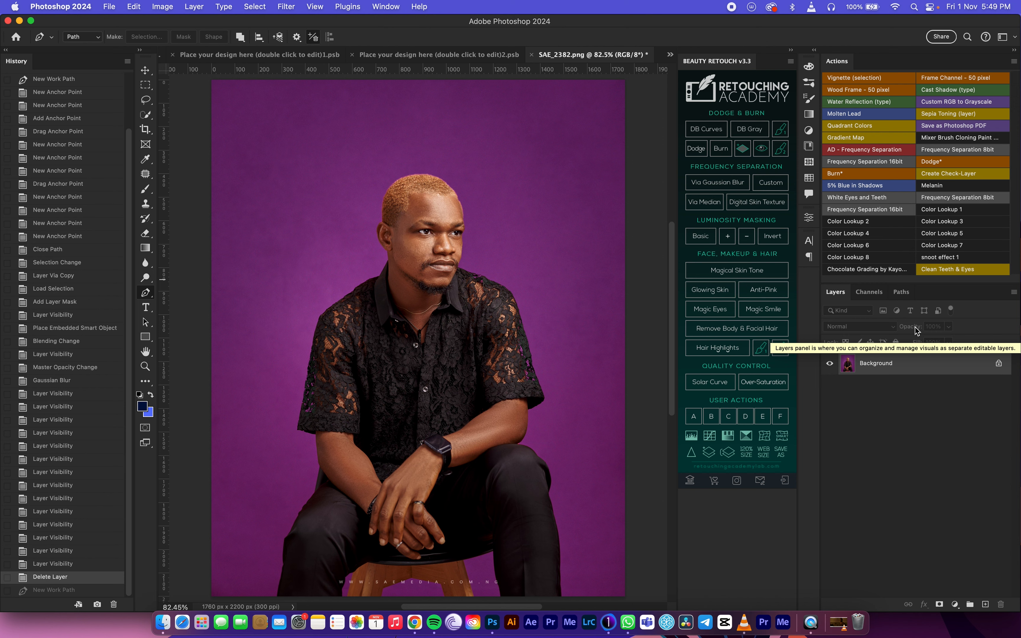
key(super+j)
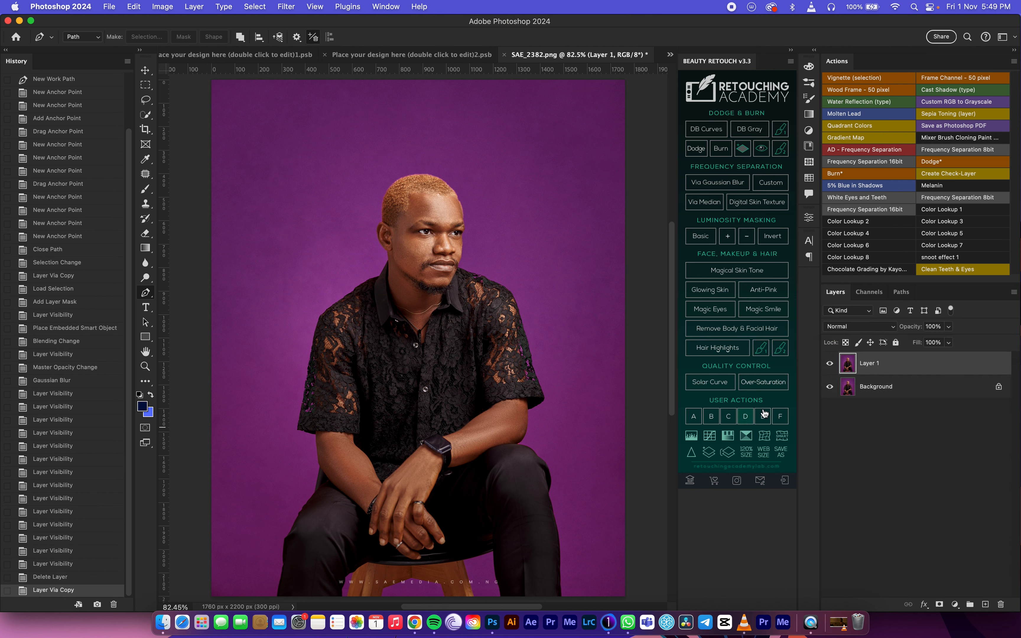
- Select the seated man on the duplicated layer with Select Subject
click(150, 73)
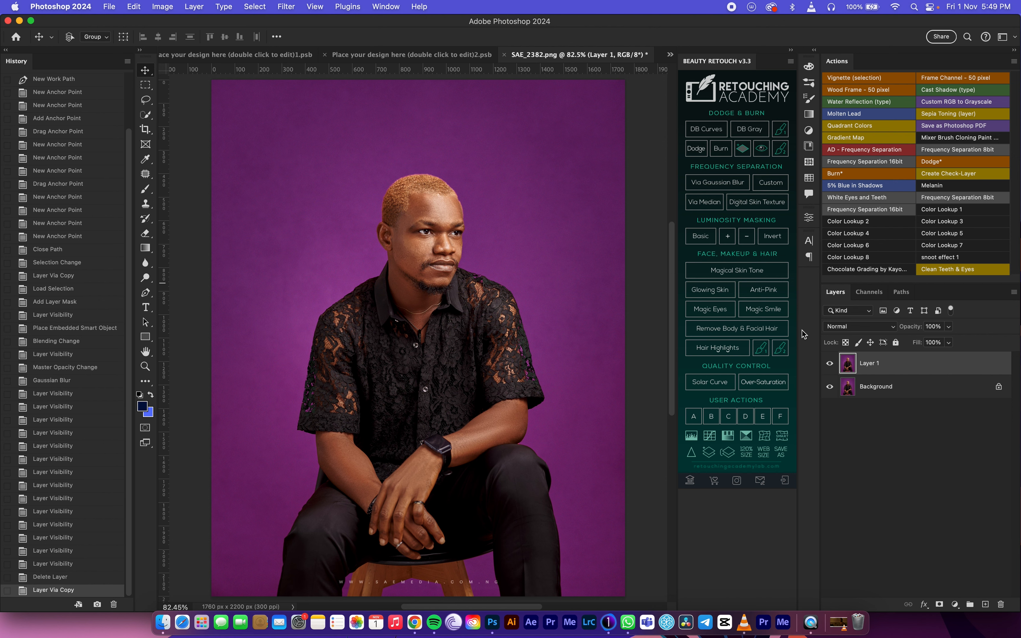
click(809, 218)
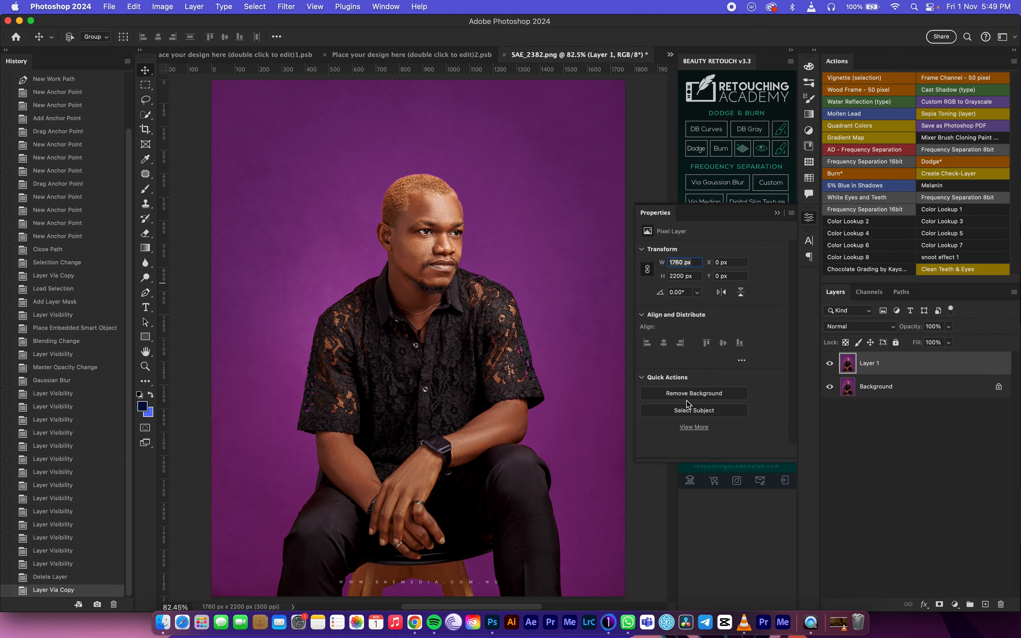
click(695, 412)
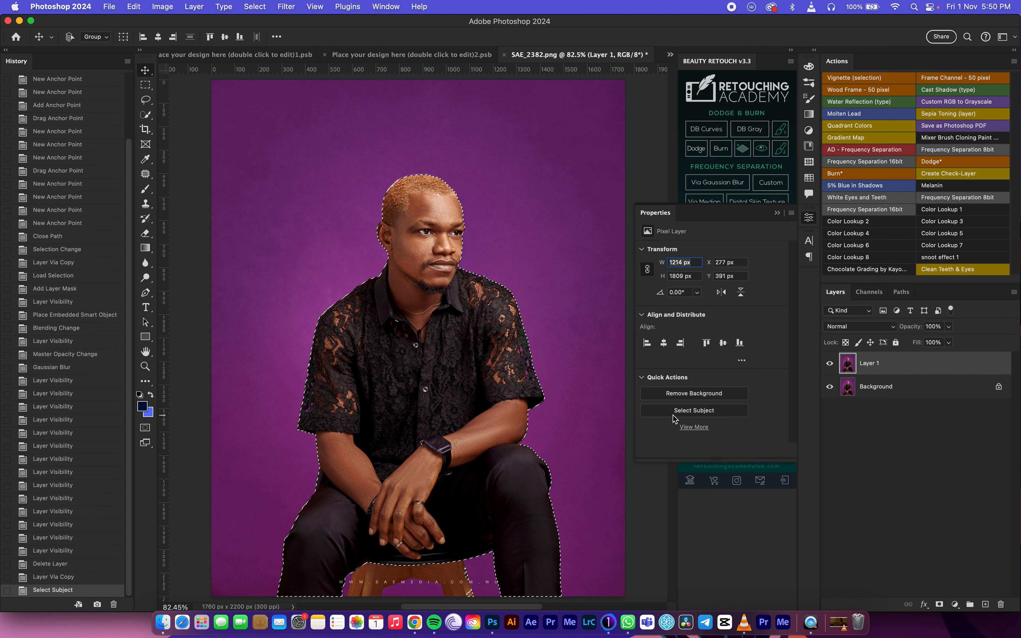
- Start a Pen tool path around the missing stool, running along the outer edge of its right leg from below the canvas to the seat
mouse_move(497, 465)
mouse_down()
mouse_move(495, 389)
mouse_move(507, 410)
mouse_up()
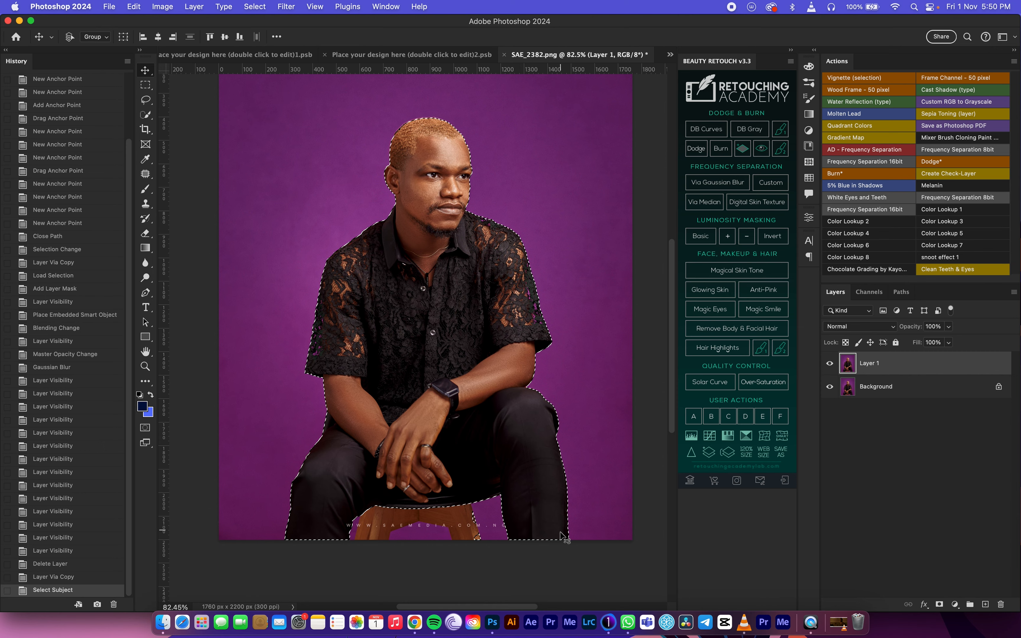
click(145, 292)
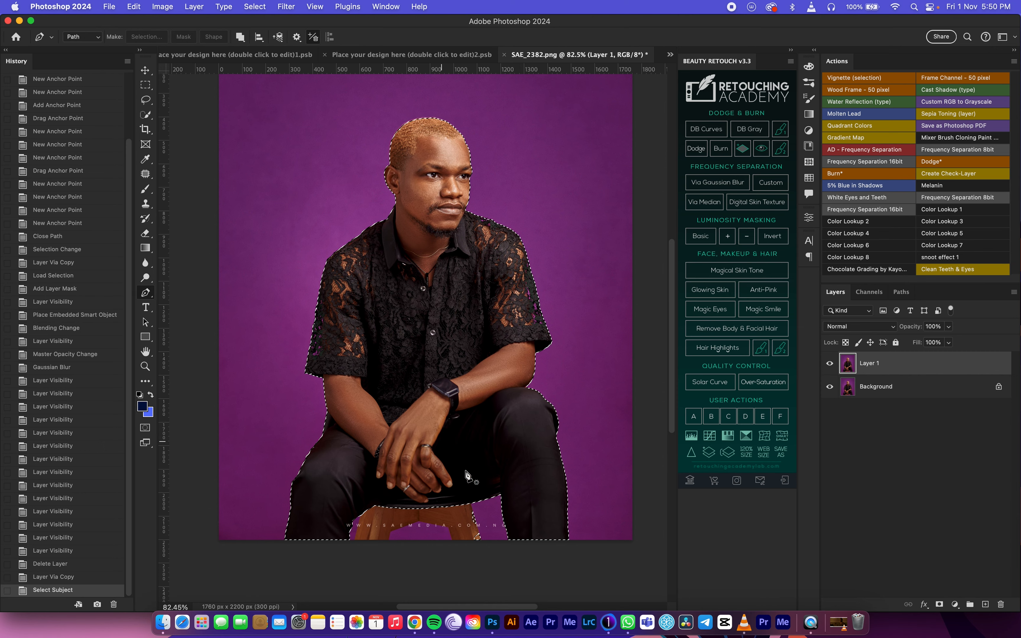
key(super+equal)
key(super+equal)
key(super+equal)
key(super+equal)
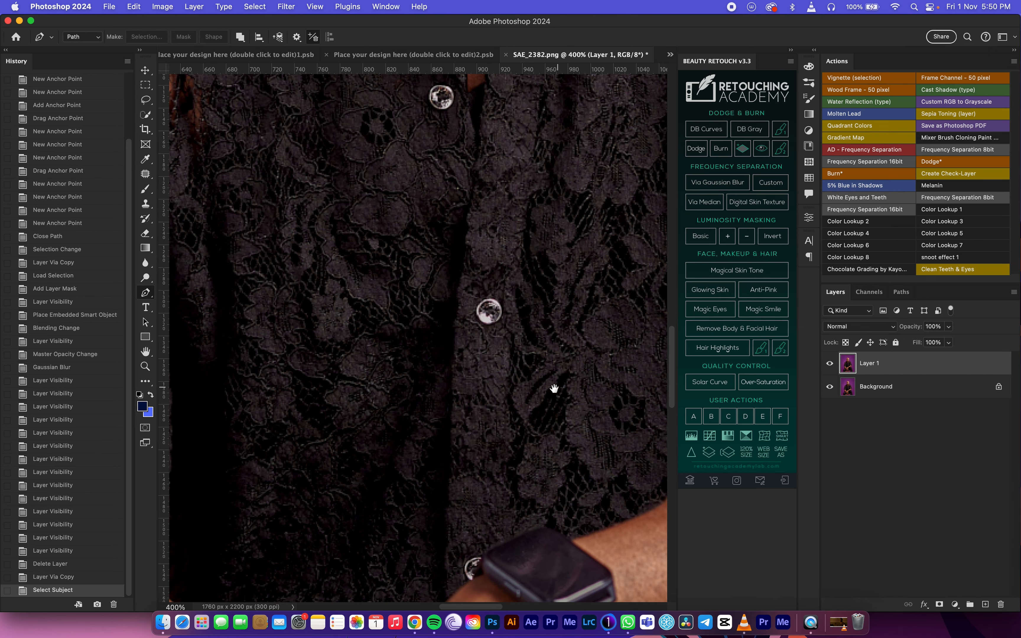
scroll(574, 395, down, 15)
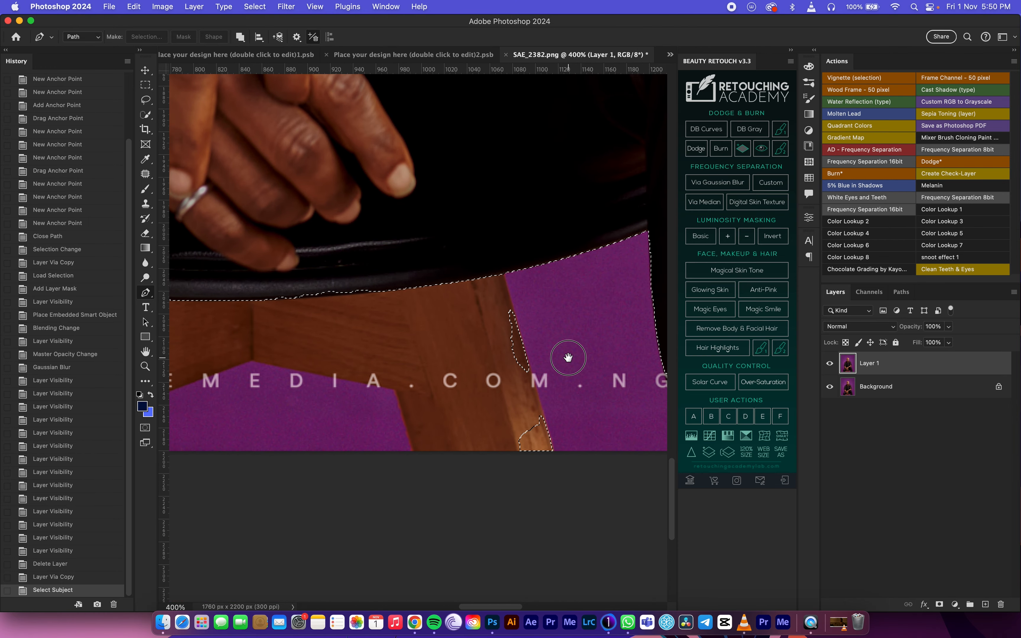
click(569, 445)
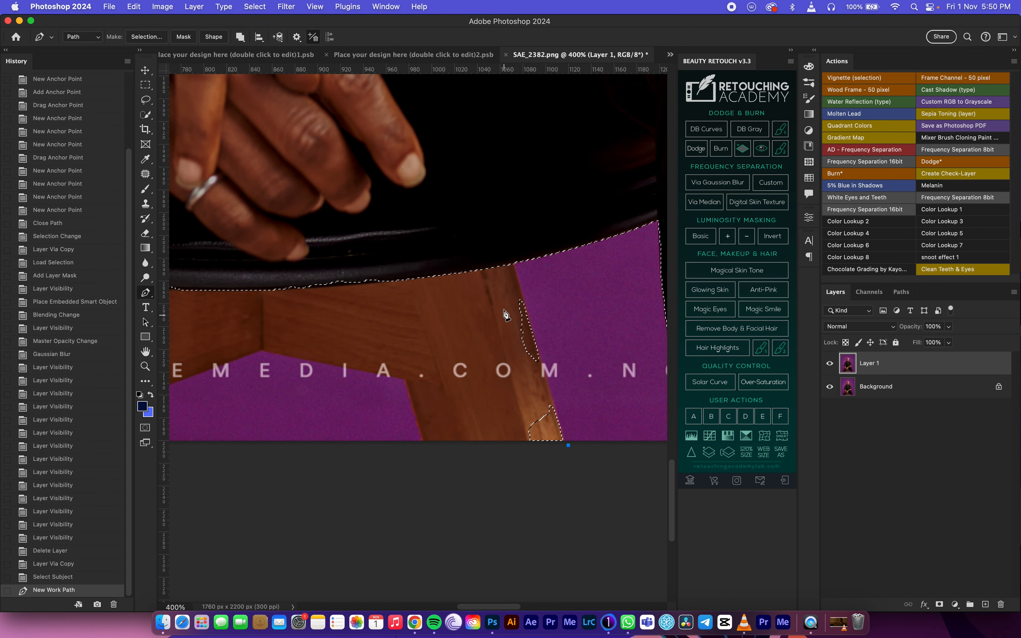
drag(513, 264, 517, 272)
click(567, 449)
- Extend the pen path across the dark trousers above the stool seat to the outer edge of the left stool leg
drag(362, 252, 631, 270)
click(562, 227)
click(367, 246)
click(325, 234)
click(246, 255)
click(234, 328)
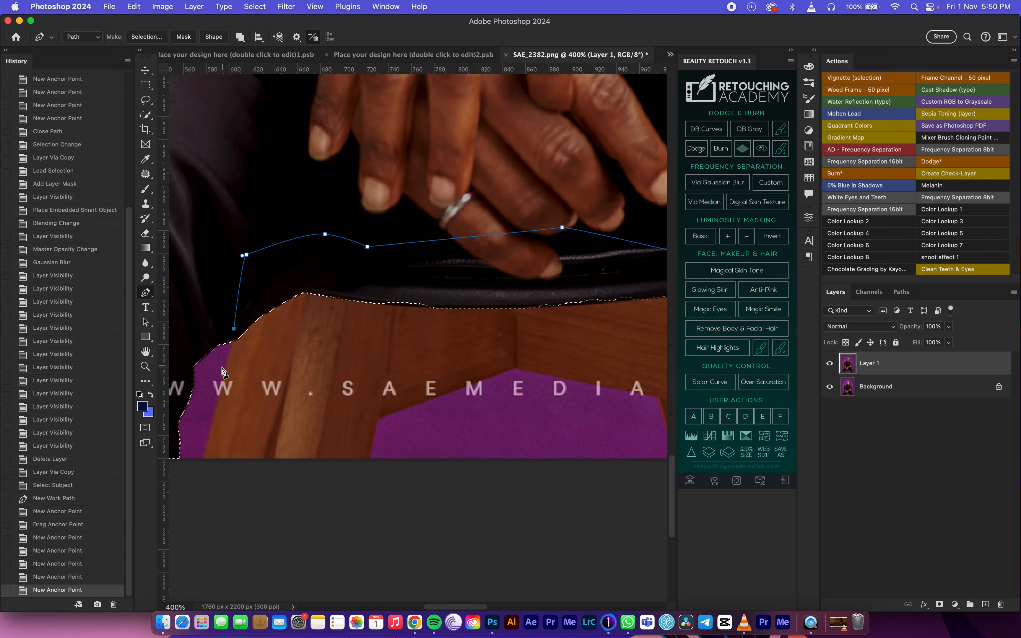
- Continue the path down the left stool leg, around below the canvas edge and up to the leg's inner corner
click(207, 477)
drag(206, 478, 199, 474)
click(359, 481)
click(369, 467)
click(377, 419)
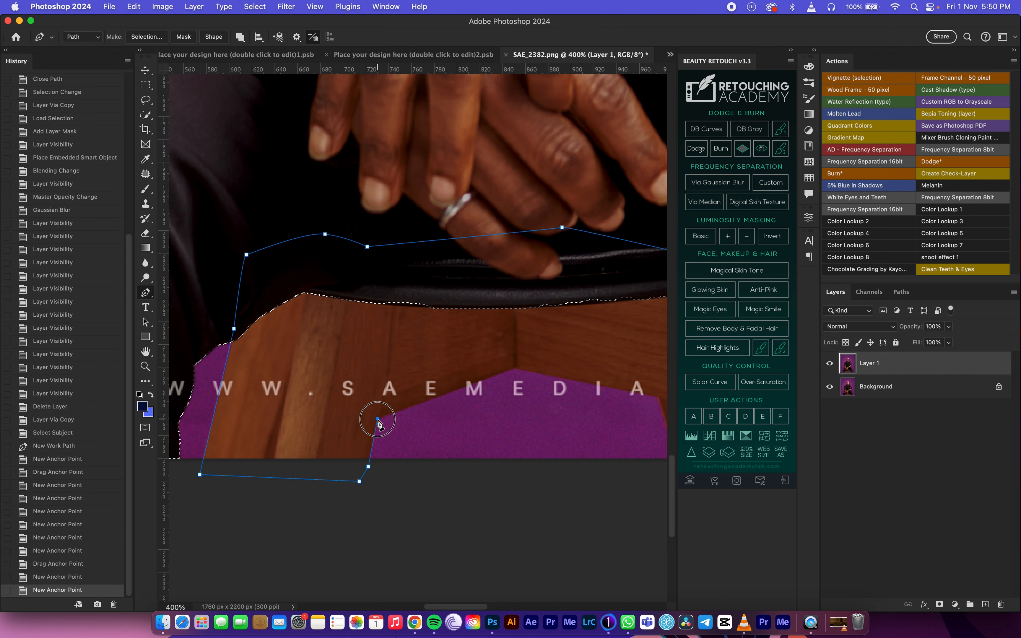
- Trace the purple opening between the stool legs and close the path at its starting point
click(514, 368)
scroll(538, 385, right, 5)
scroll(538, 385, down, 1)
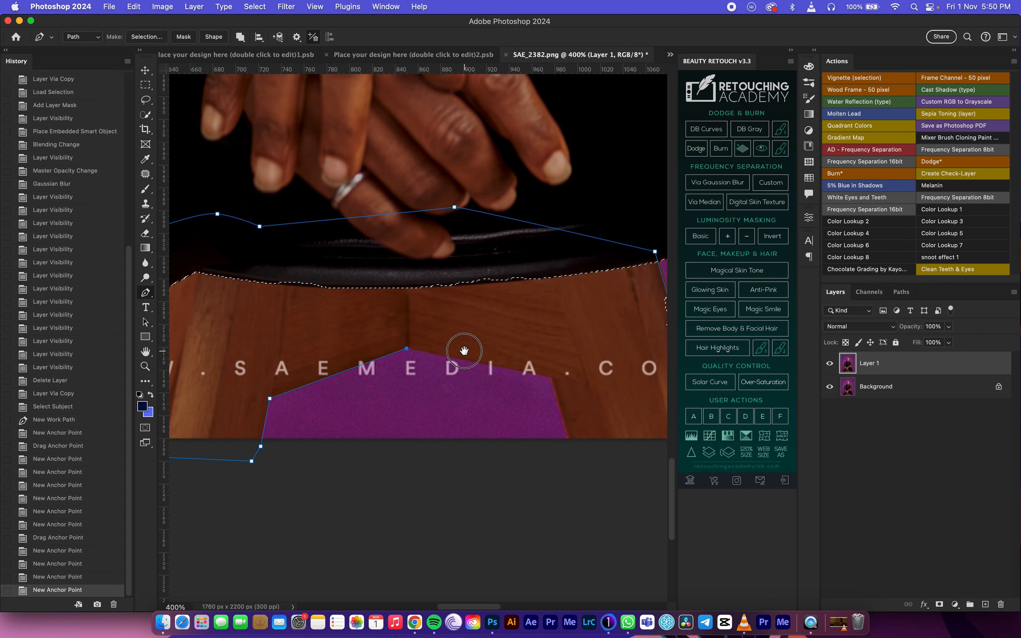
click(540, 376)
click(561, 452)
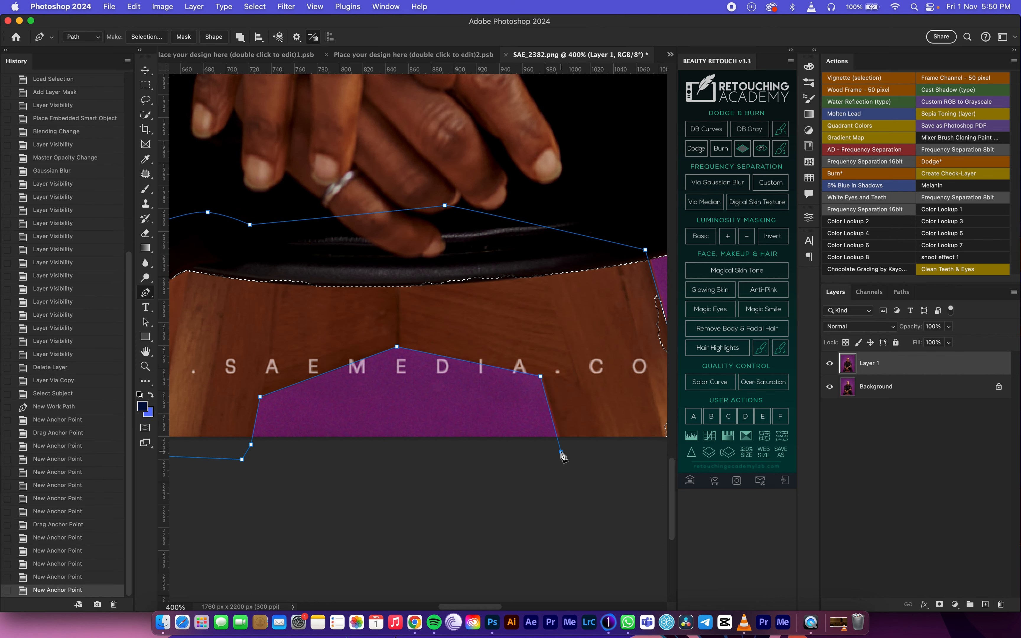
scroll(490, 412, right, 6)
click(559, 434)
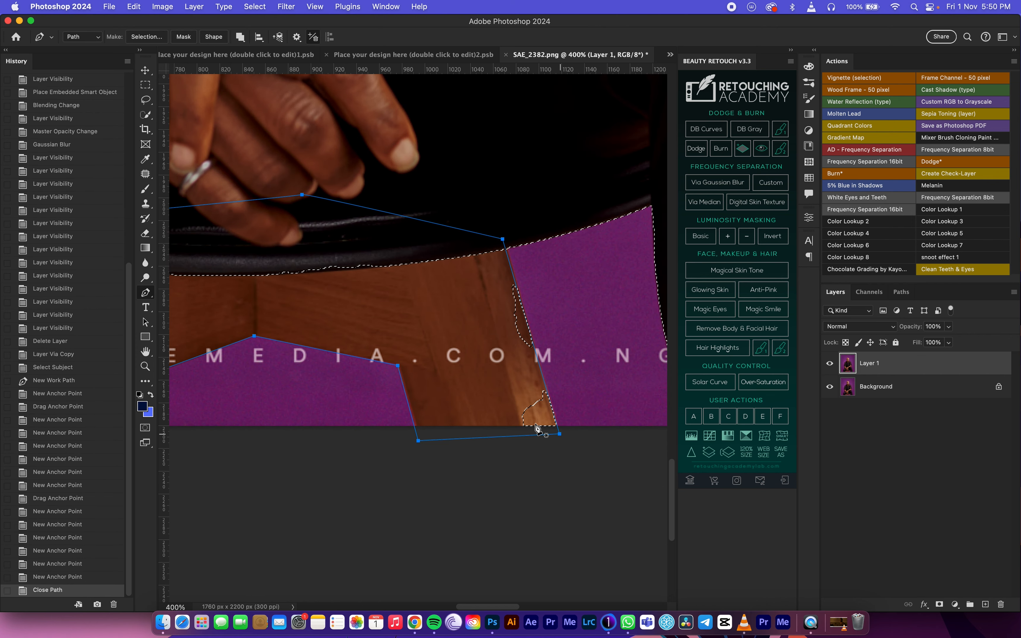
- Add the stool path to the subject selection with a 0-pixel feather and copy the combined selection to a new layer
right_click(425, 198)
click(475, 248)
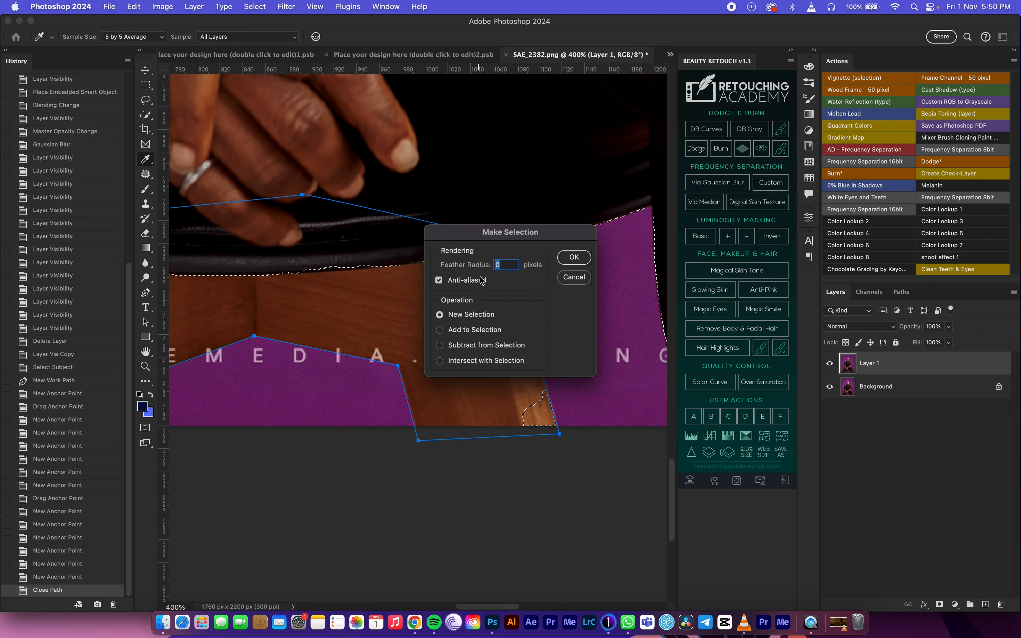
click(459, 334)
click(574, 257)
key(super+0)
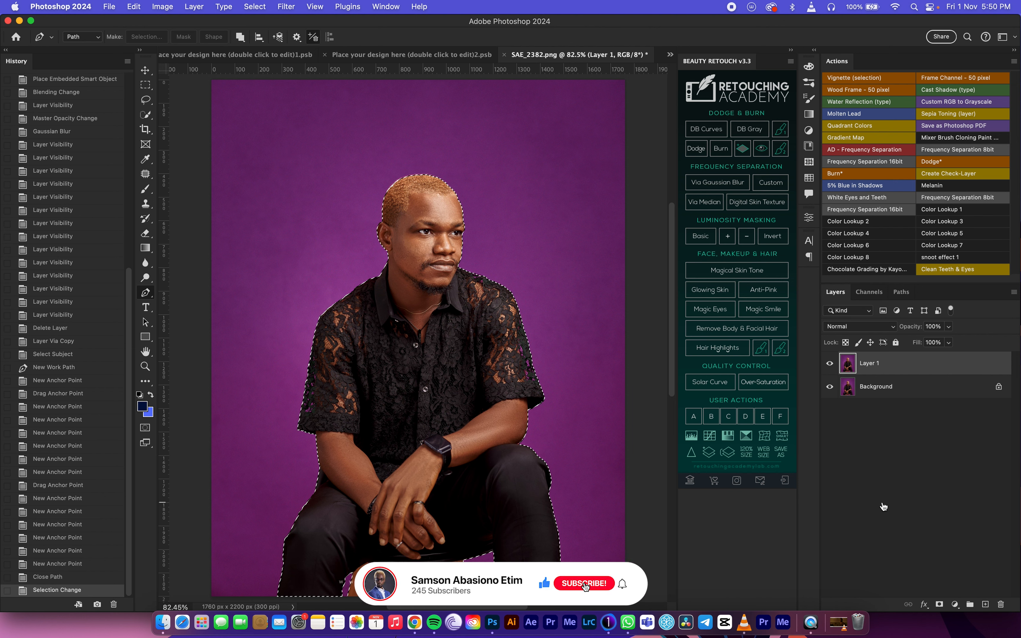
key(super+j)
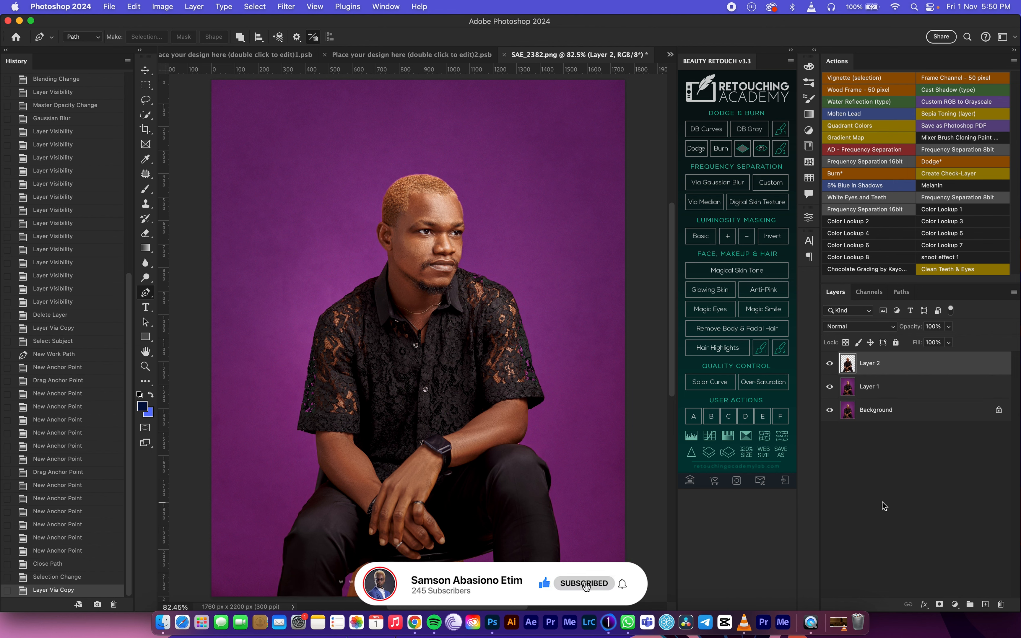
- Isolate the cutout layer to check it, restore the visibility of the lower layers and make Layer 1 active
alt+click(830, 364)
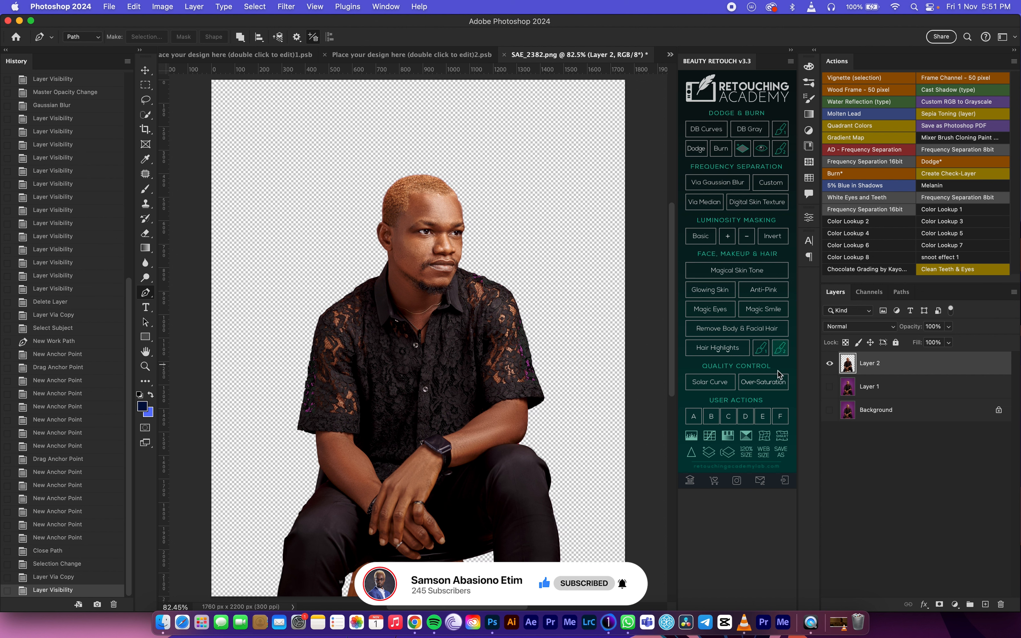
click(830, 387)
click(830, 410)
click(882, 387)
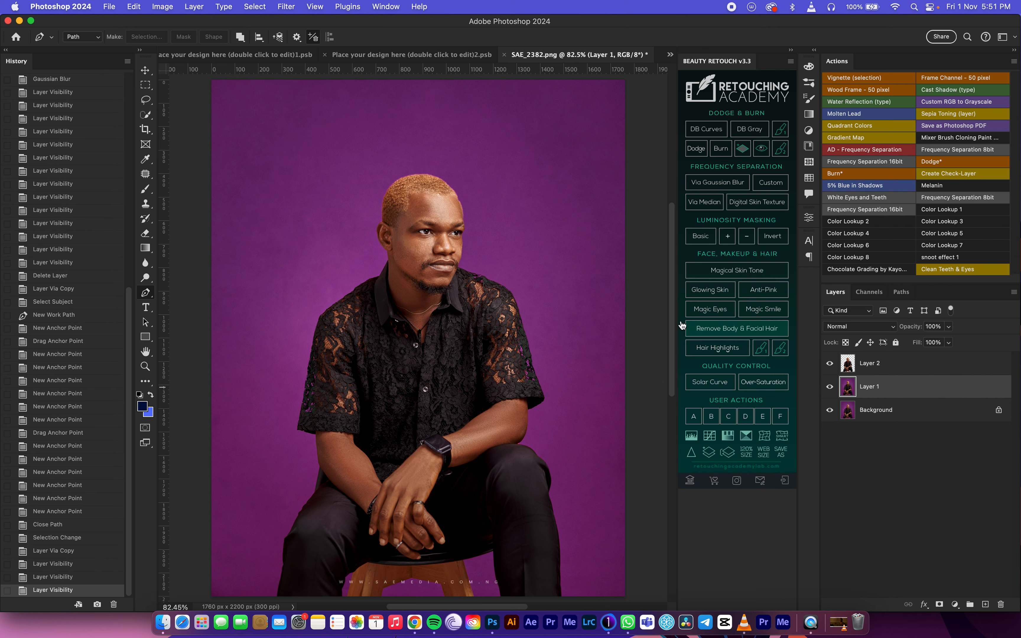
- Switch to Finder and open the Photography Presents folder on the Ast Backup drive
click(163, 623)
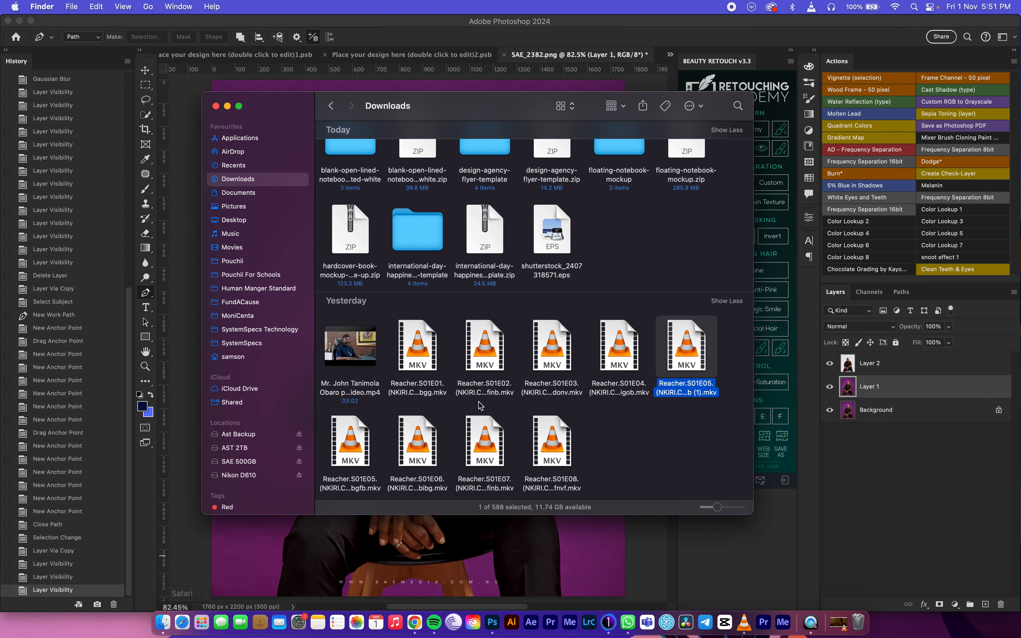
click(258, 438)
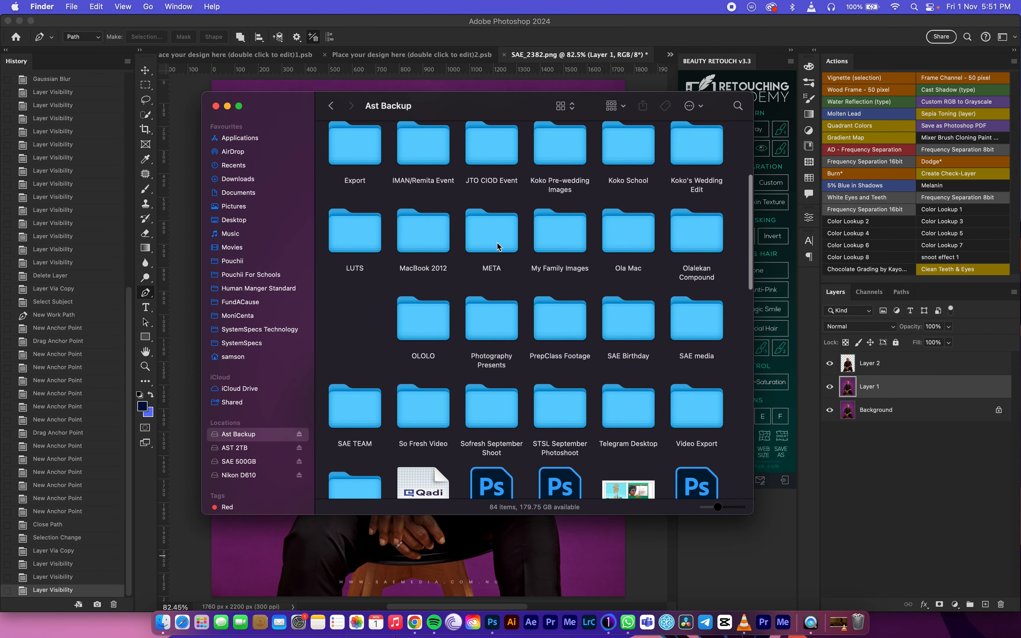
scroll(651, 360, down, 3)
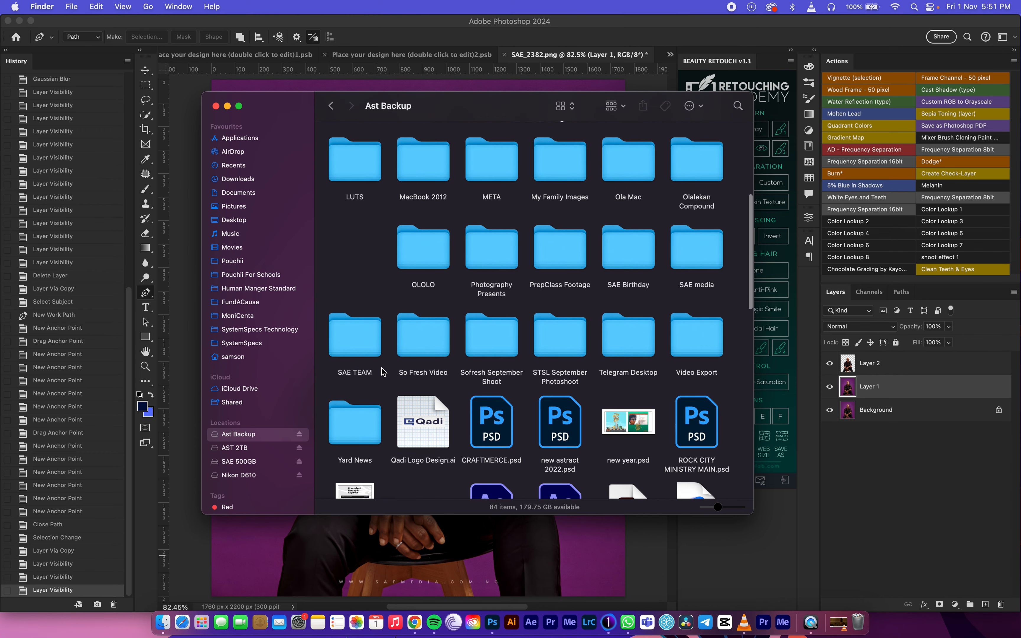
scroll(552, 310, up, 2)
double_click(485, 319)
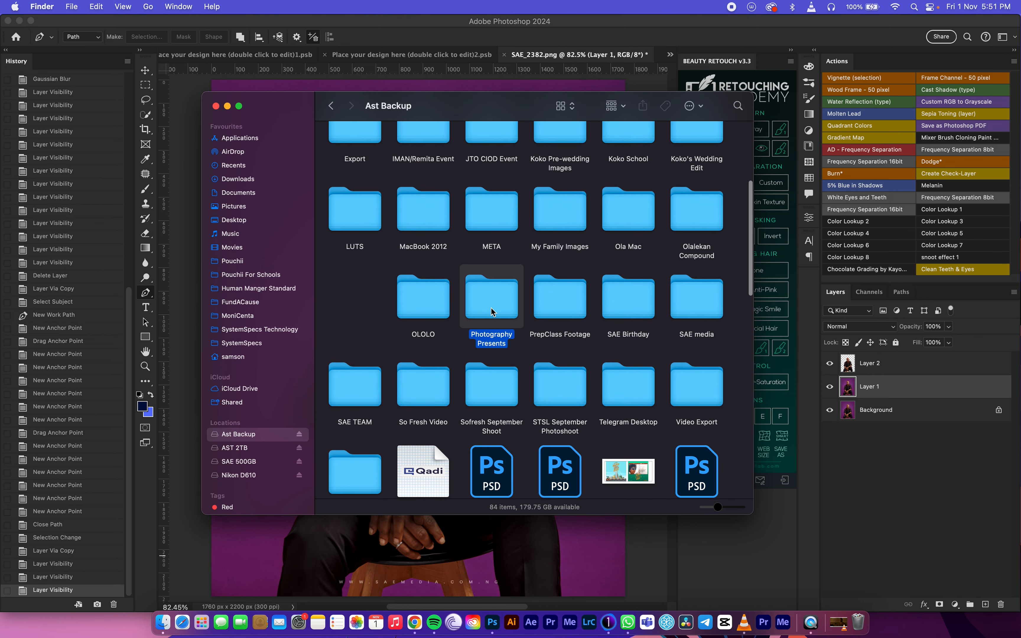
- Preview the classical battle painting with horses and place it in the portrait document between the cutout and Layer 1
scroll(464, 317, up, 1)
click(428, 338)
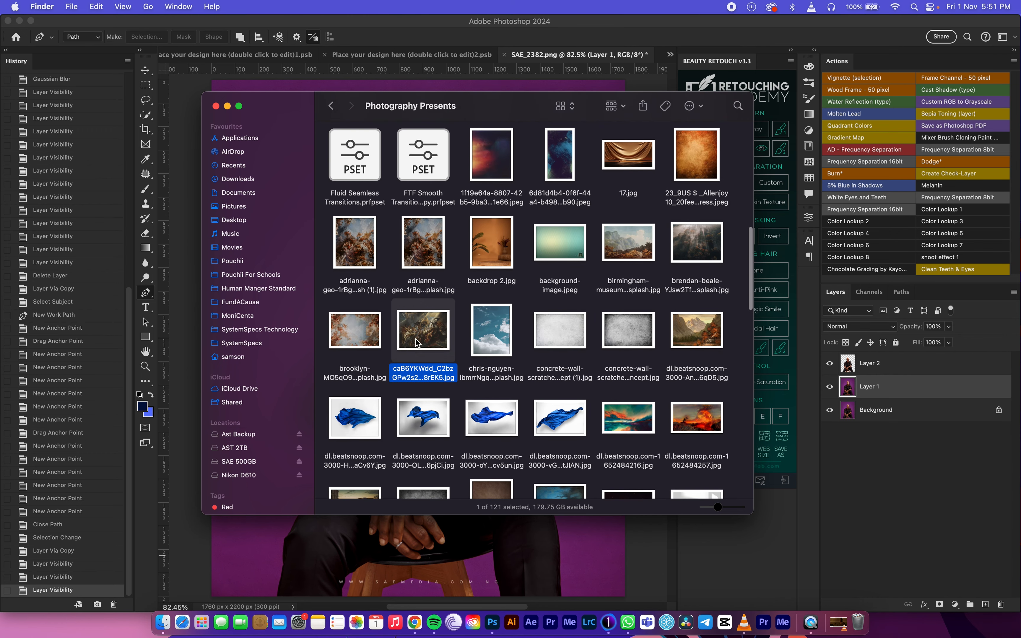
key(space)
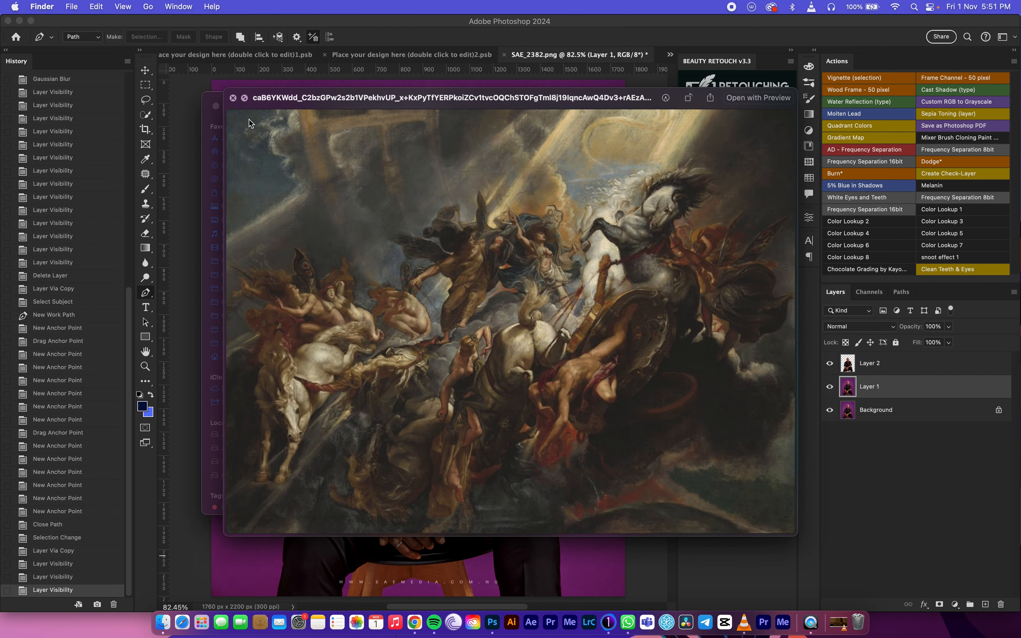
click(232, 98)
drag(428, 337, 342, 545)
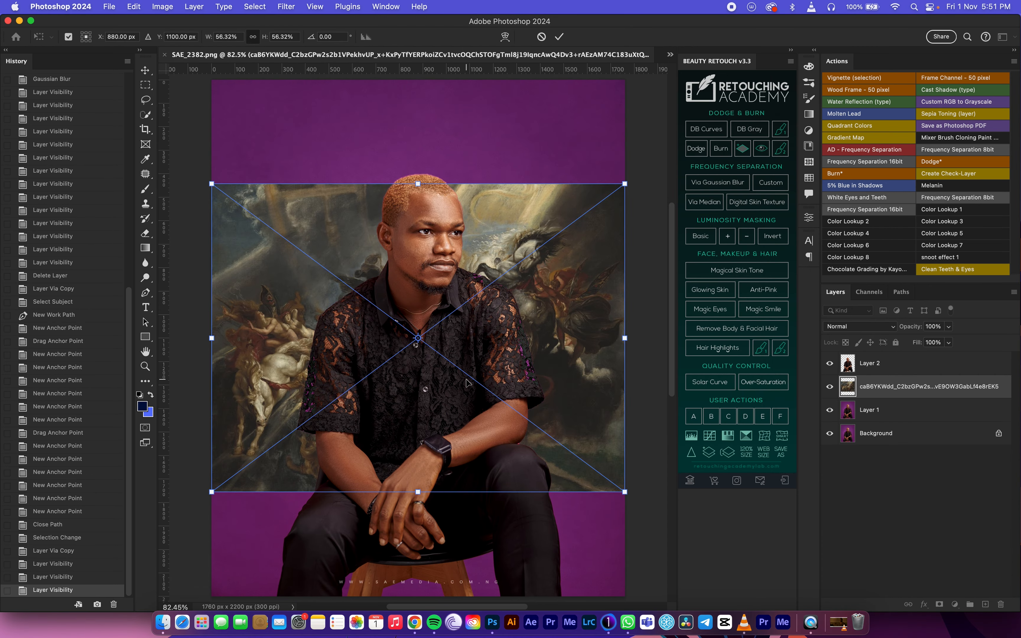
- Scale the placed painting proportionally to 94.37% so it spans the full canvas height, and commit the transform
key(super+minus)
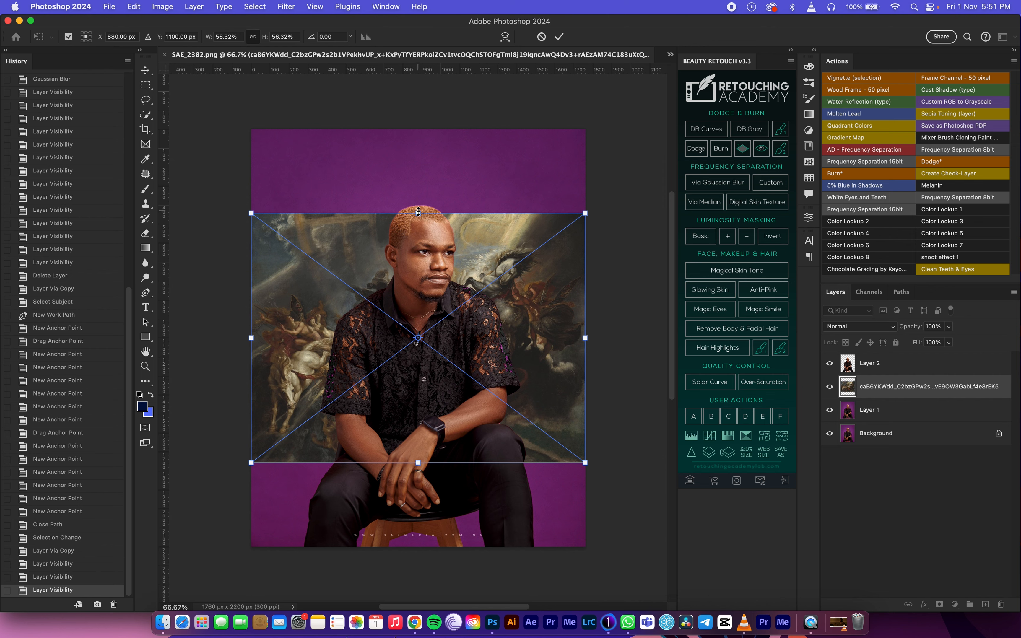
drag(417, 211, 446, 129)
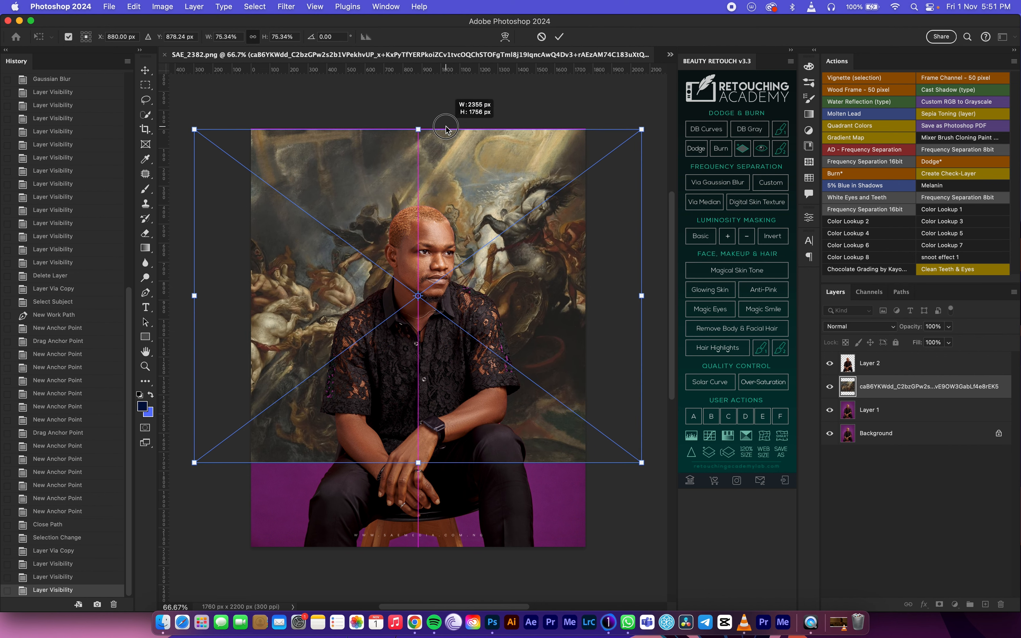
drag(417, 461, 418, 548)
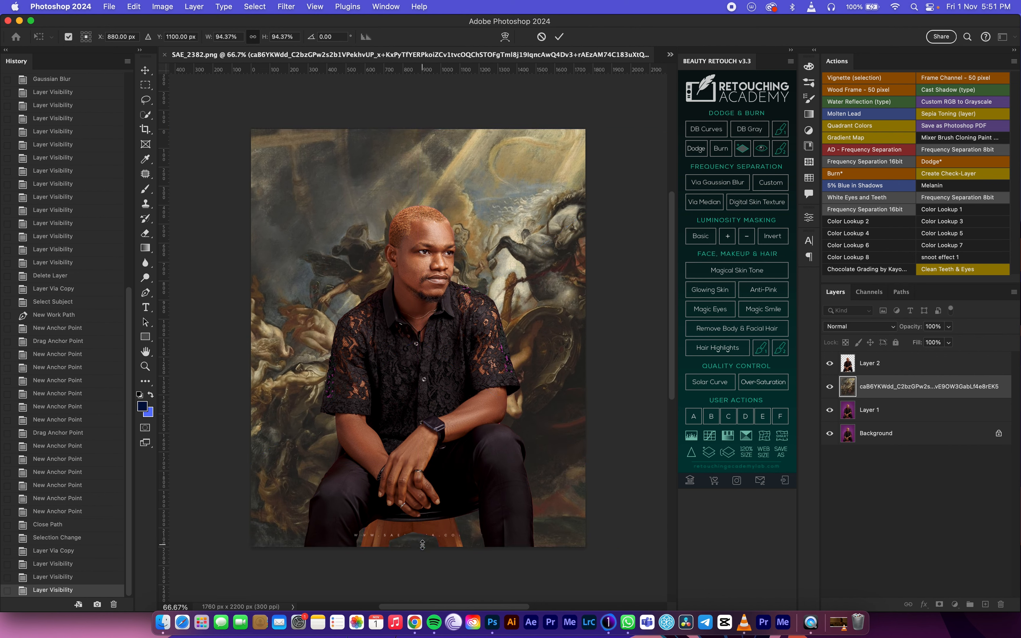
key(Return)
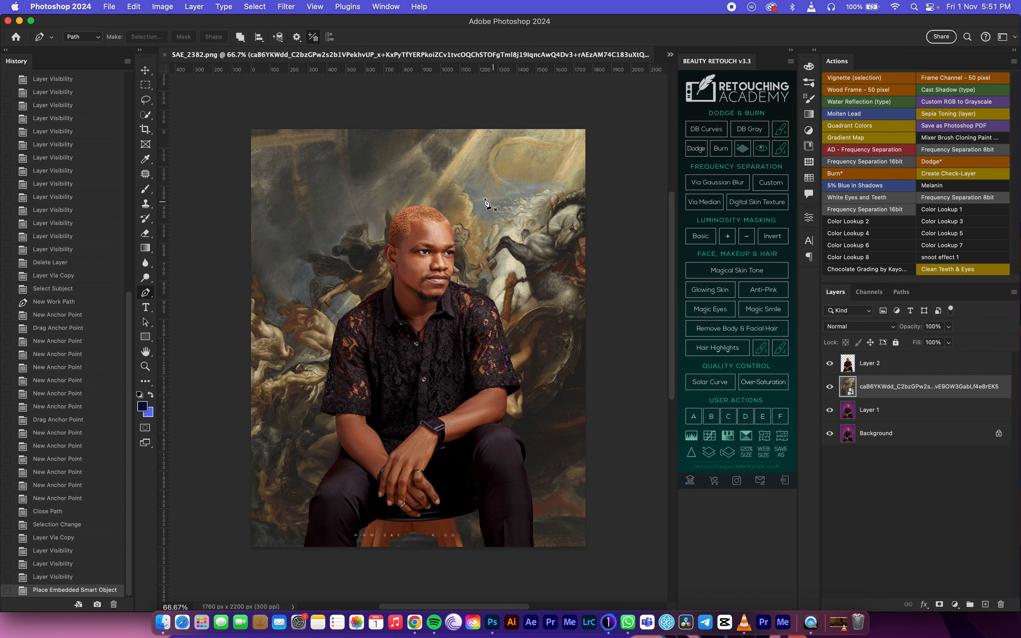
- Convert the placed battle painting layer to a smart object and apply a Gaussian Blur with a 9.1-pixel radius
right_click(895, 382)
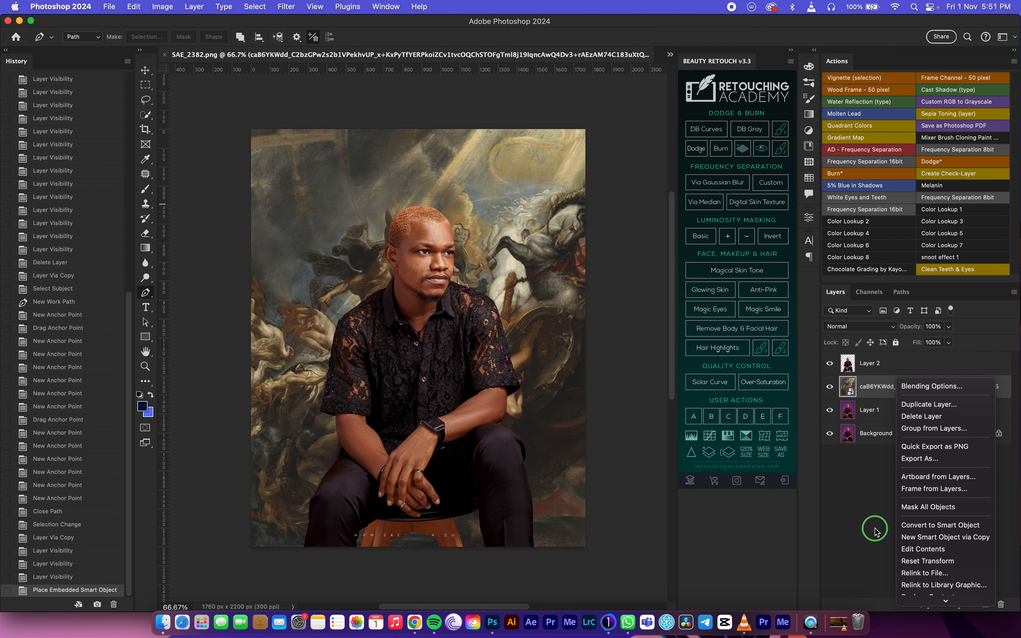
click(903, 524)
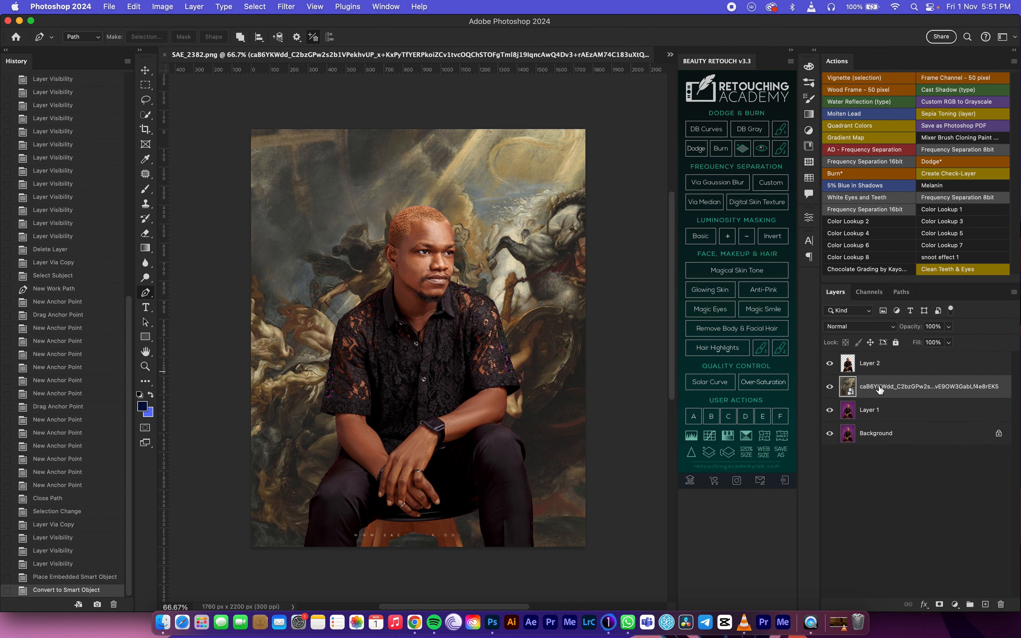
click(287, 6)
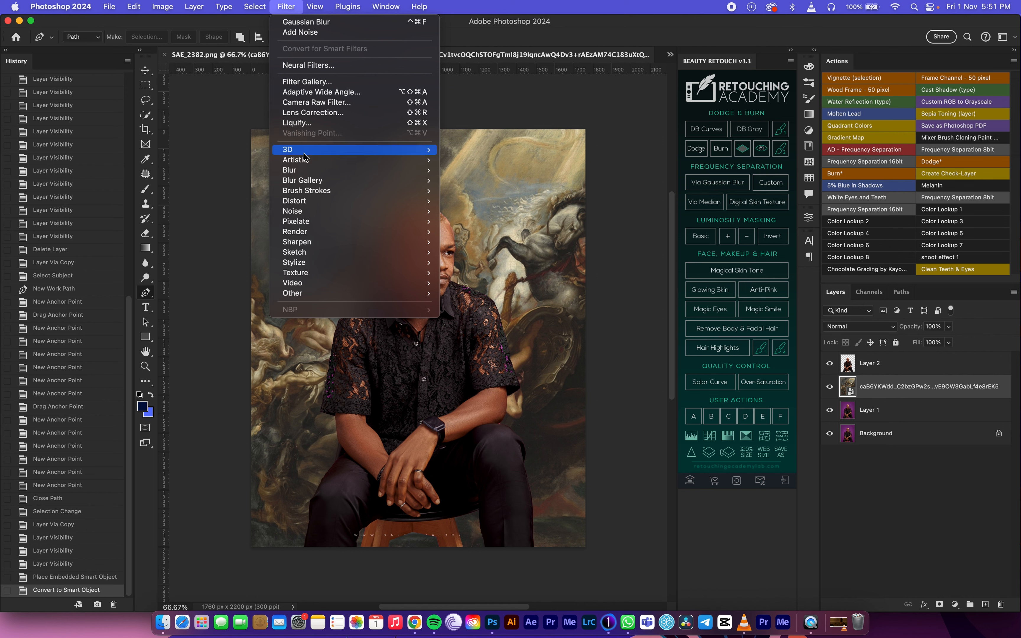
mouse_move(311, 174)
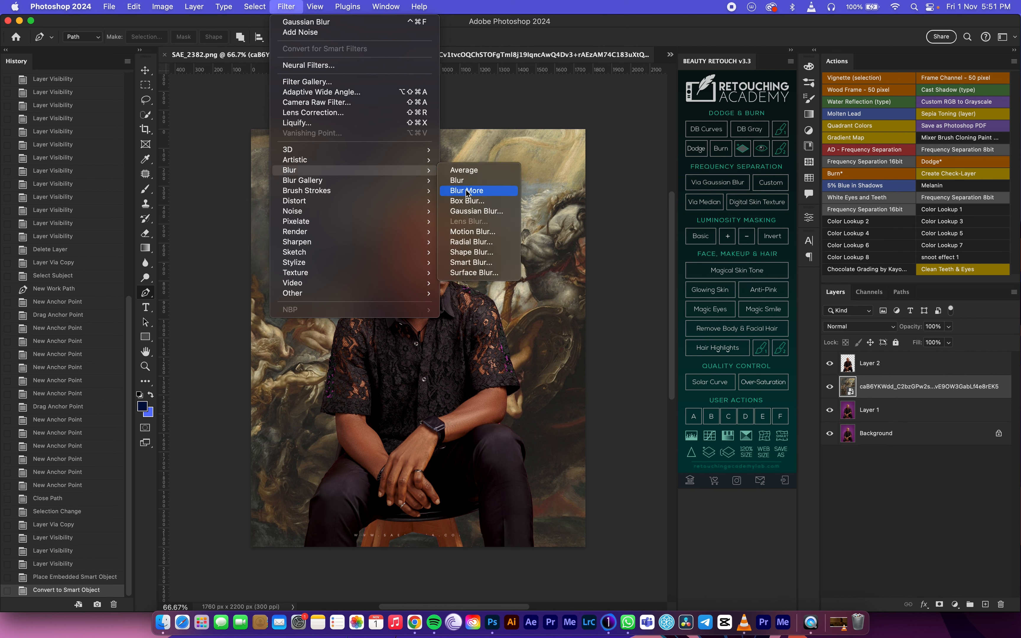
click(478, 213)
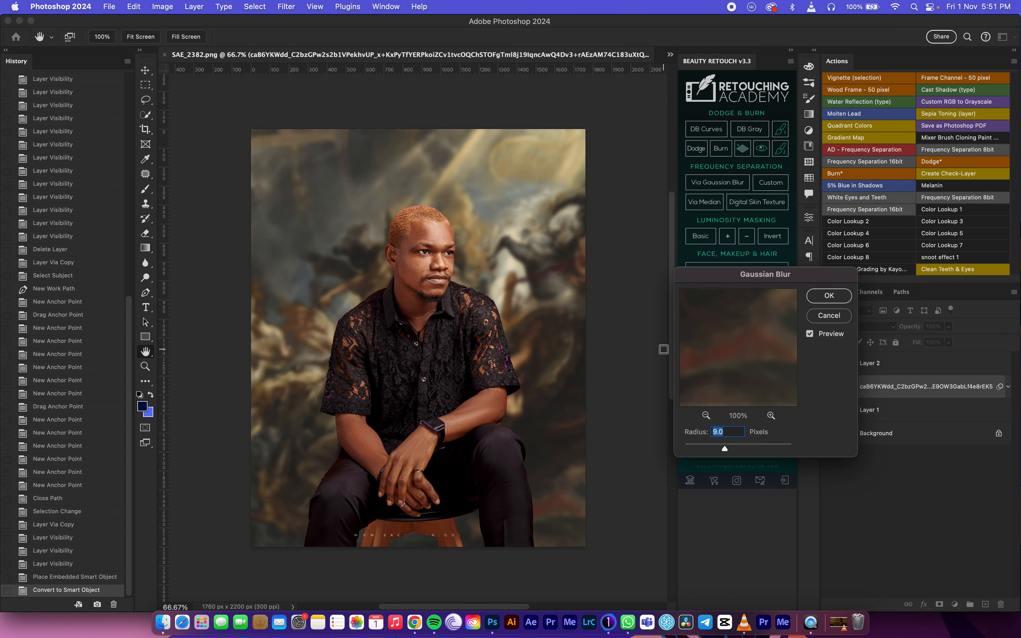
drag(726, 452, 726, 449)
click(829, 296)
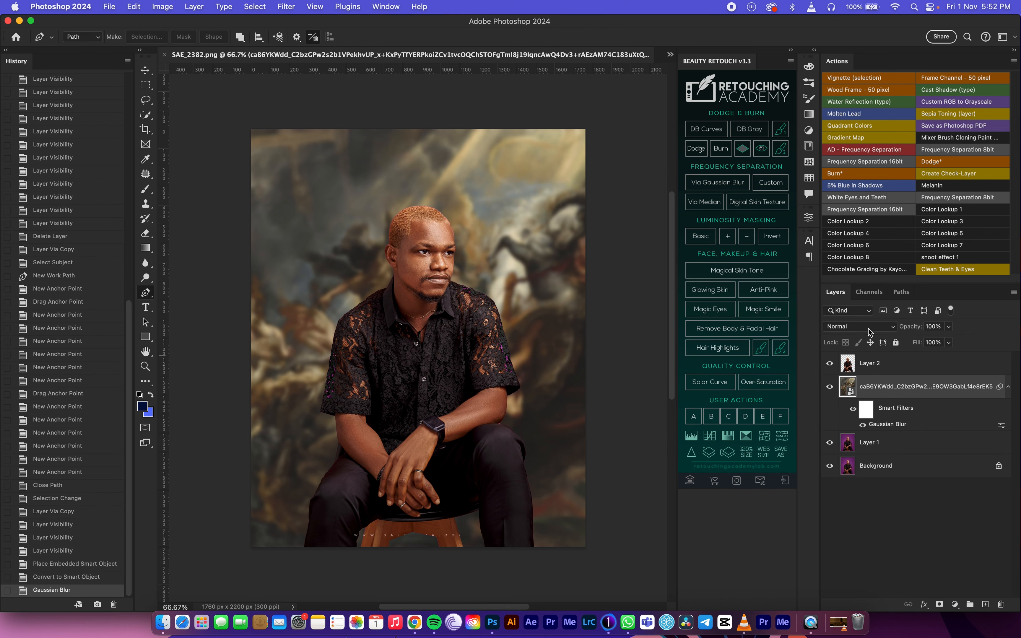
- Blend the battle painting layer with the purple backdrop using Overlay mode at 35% opacity
click(861, 328)
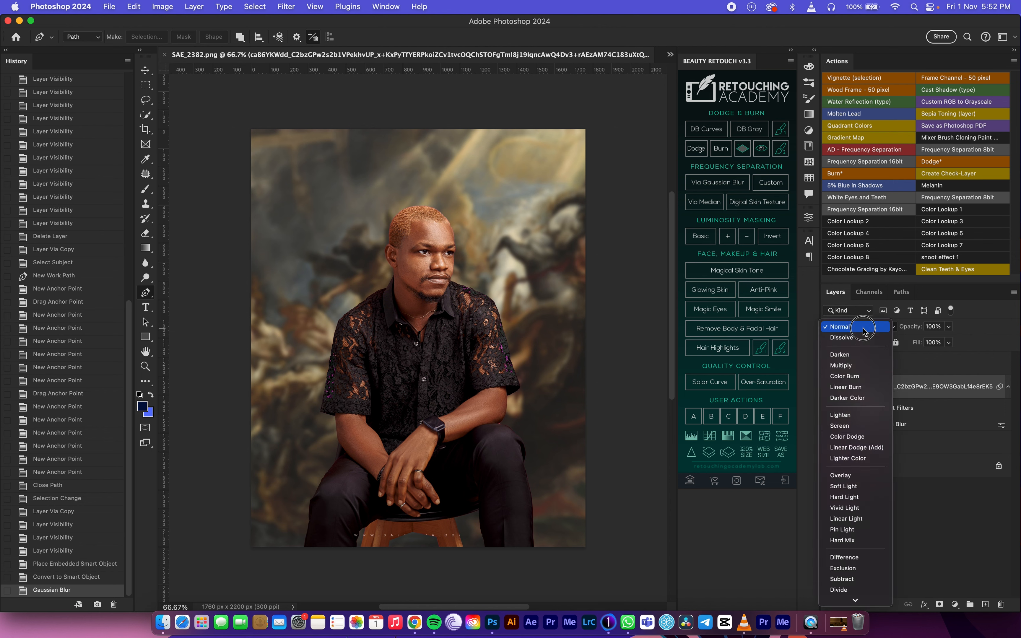
click(839, 476)
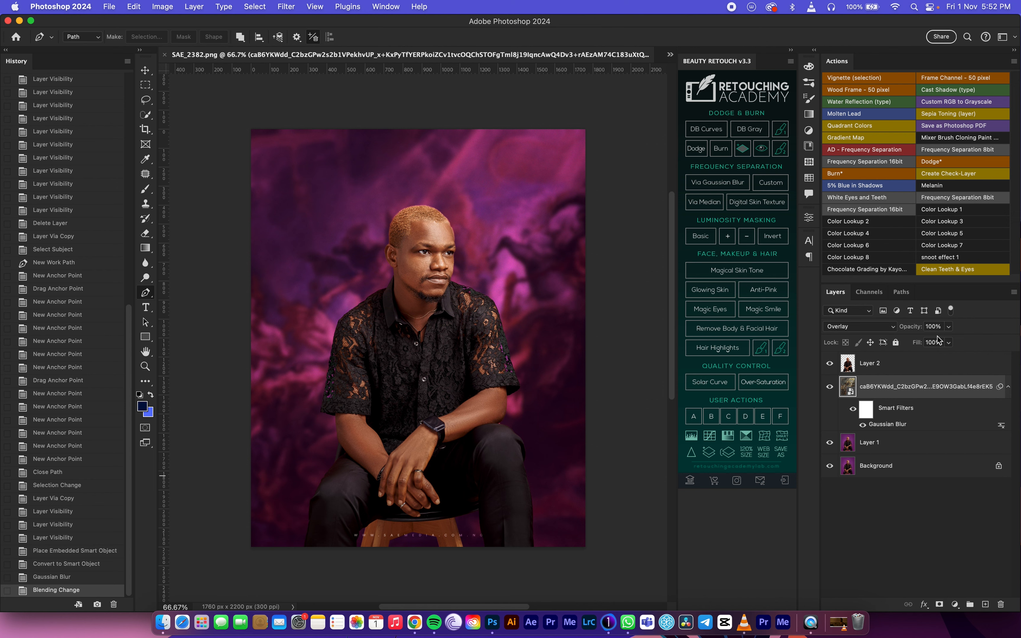
click(949, 327)
drag(950, 341, 912, 343)
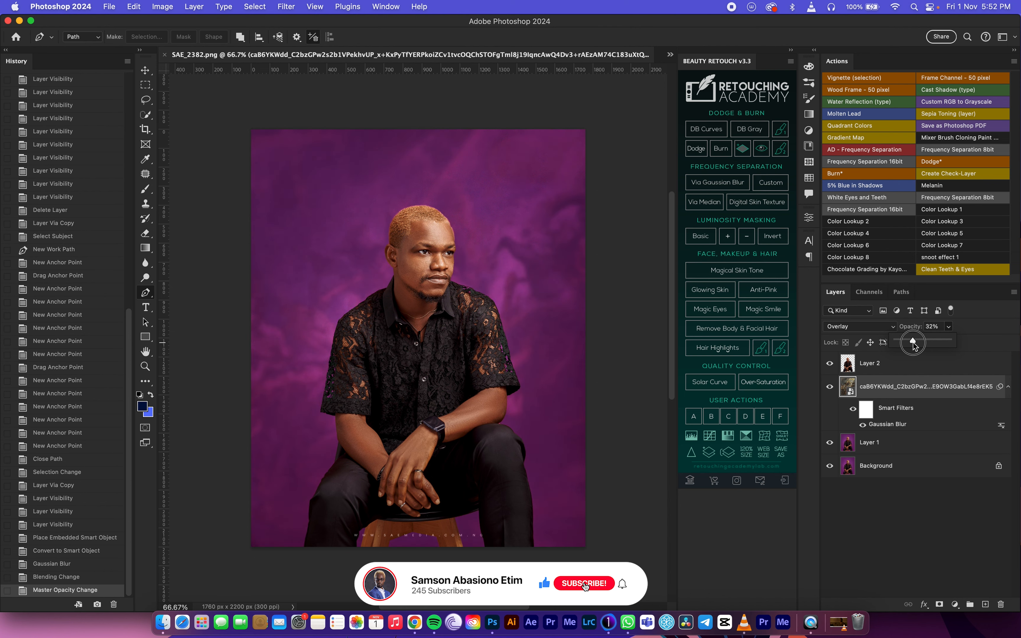
drag(918, 341, 918, 341)
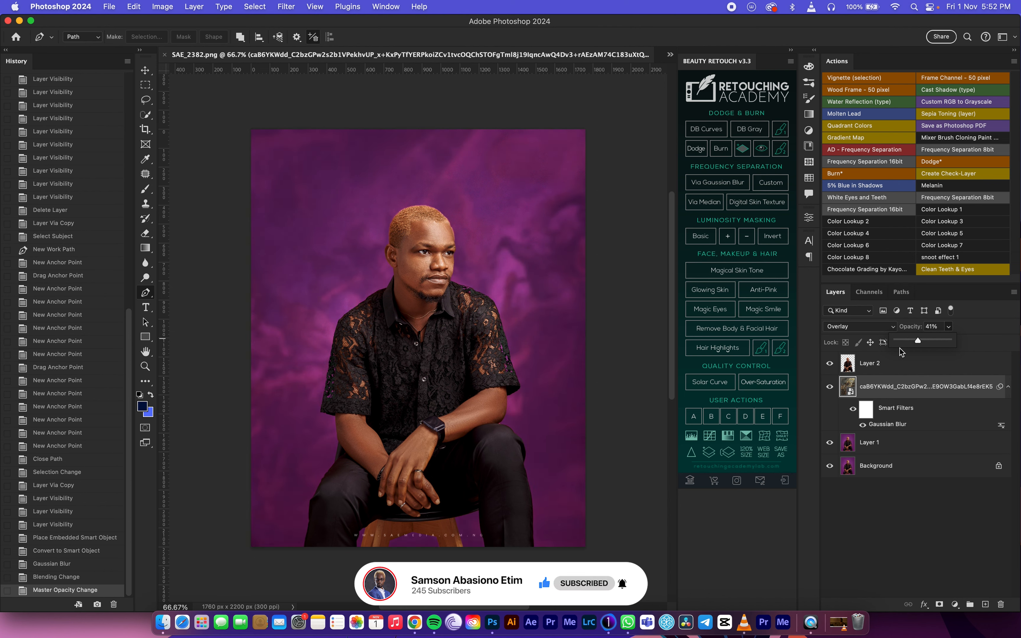
drag(919, 340, 915, 341)
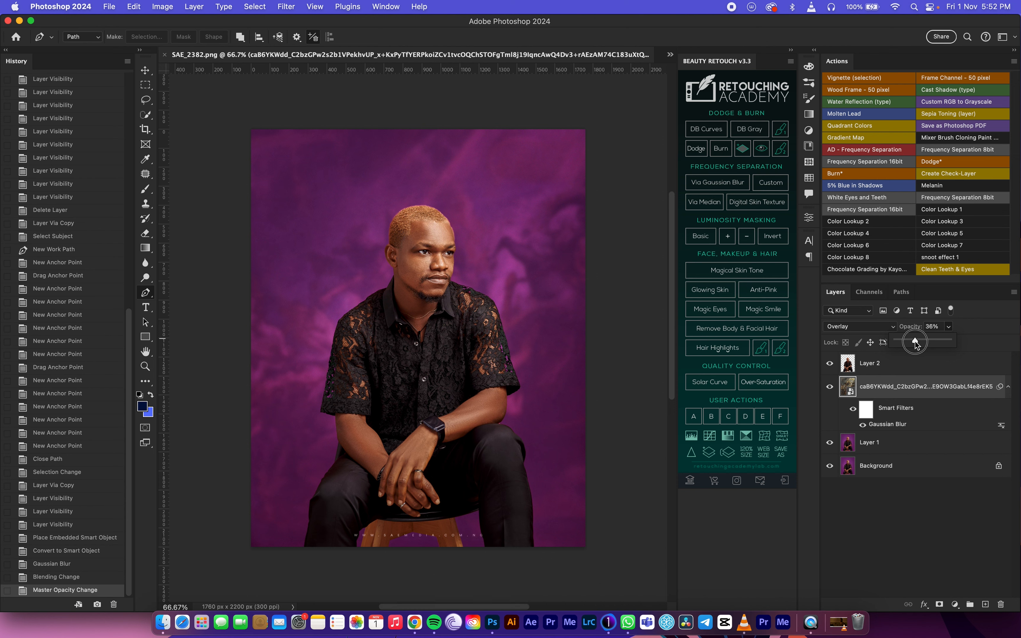
click(907, 391)
- Switch to Finder, preview skepp-p-stormigt-hav-1852.jpeg in the Photography Presents folder and place it in the portrait document above the battle painting
click(163, 622)
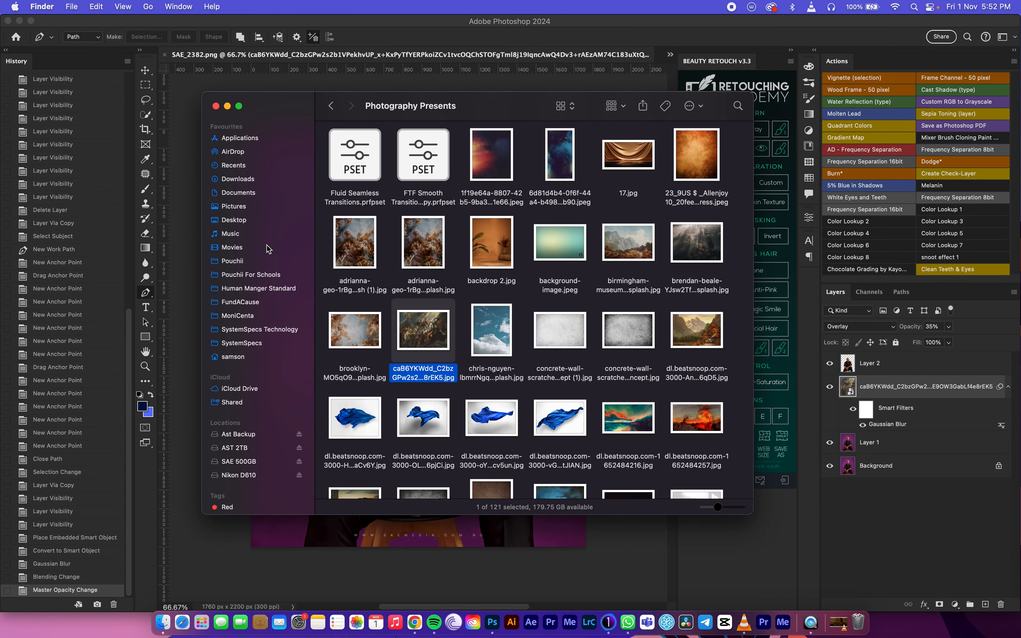
scroll(548, 346, down, 10)
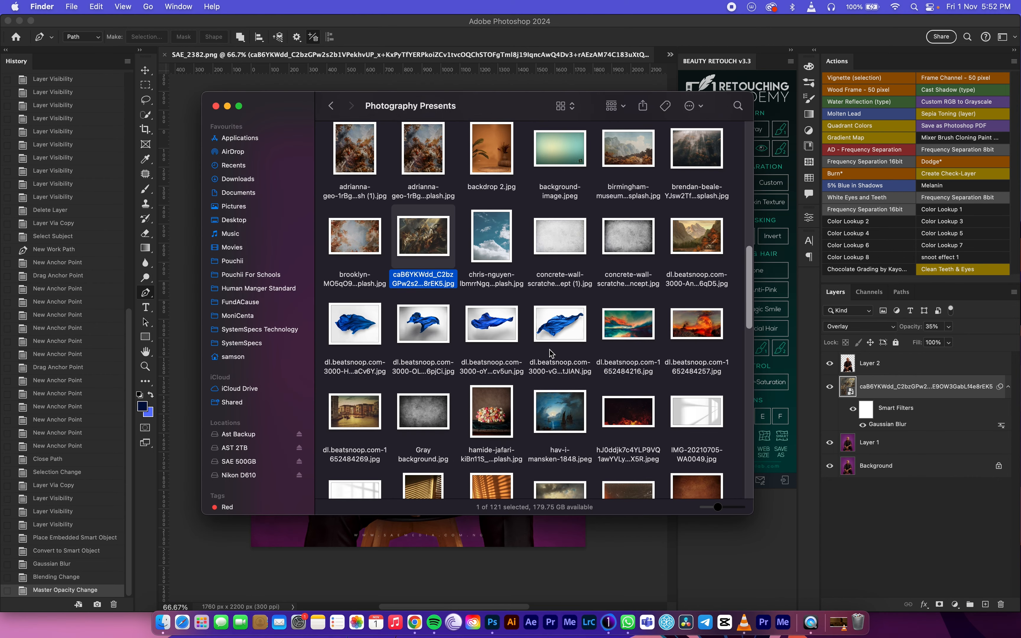
scroll(549, 344, up, 1)
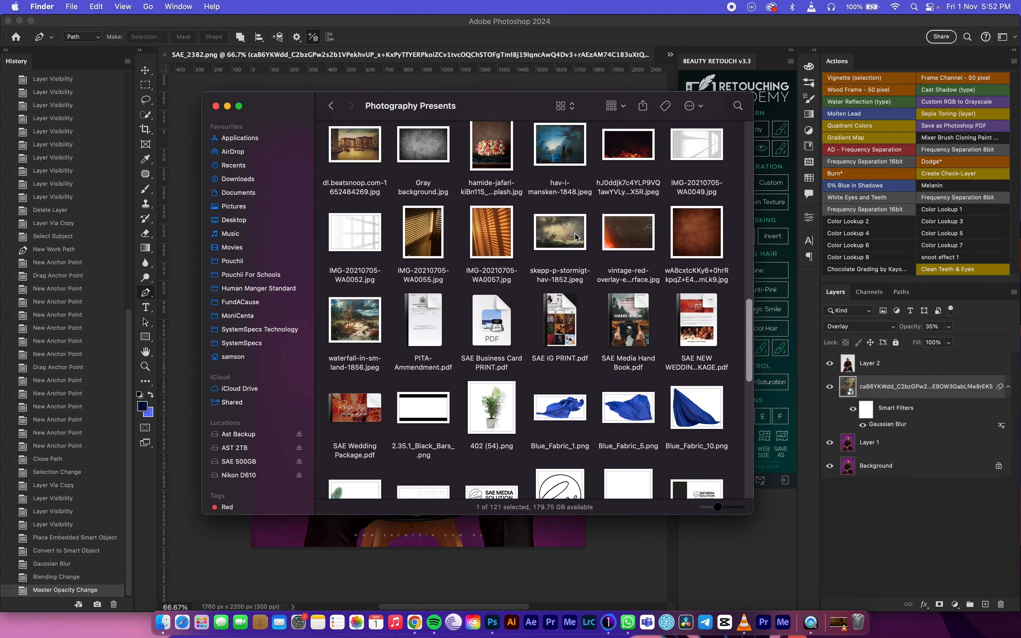
click(572, 263)
key(space)
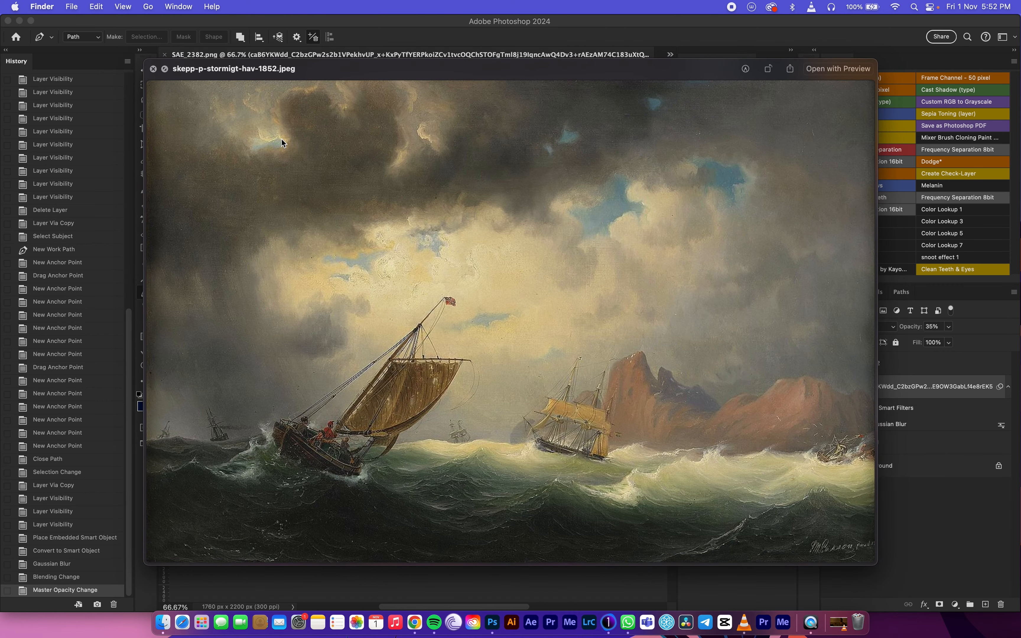
click(153, 68)
drag(573, 236, 403, 549)
- Scale the placed stormy sea painting proportionally to 62.26% so it spans the full canvas height, and commit the transform
drag(418, 448, 419, 551)
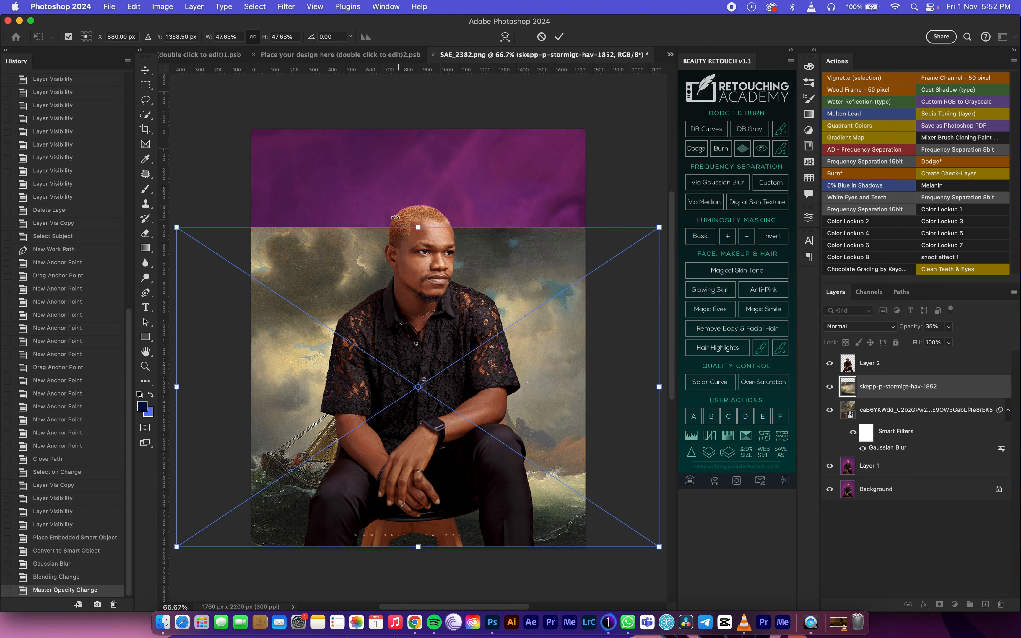
drag(418, 227, 445, 129)
key(Return)
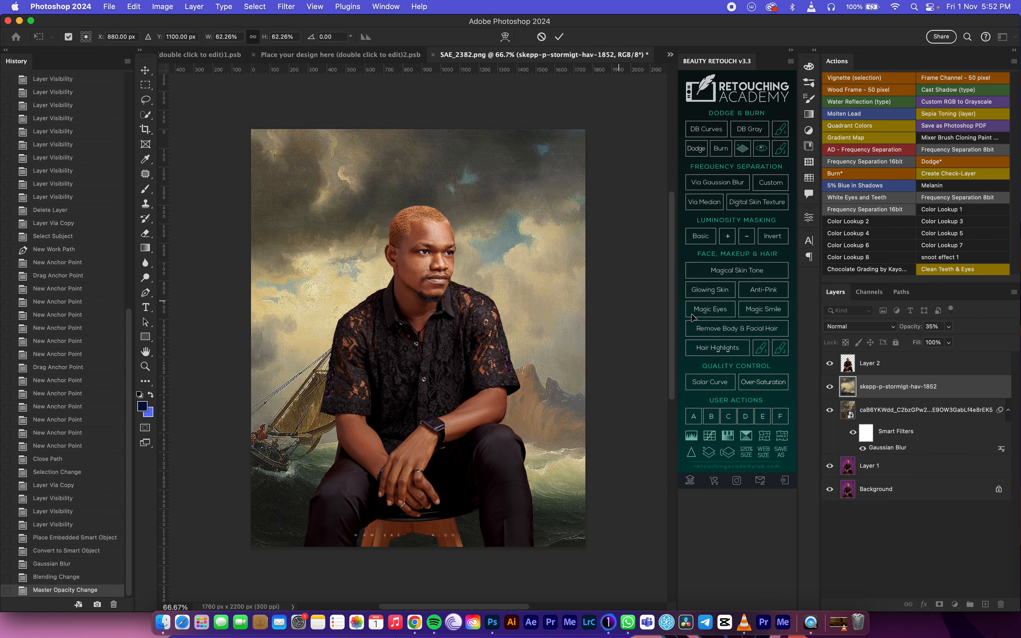
key(p)
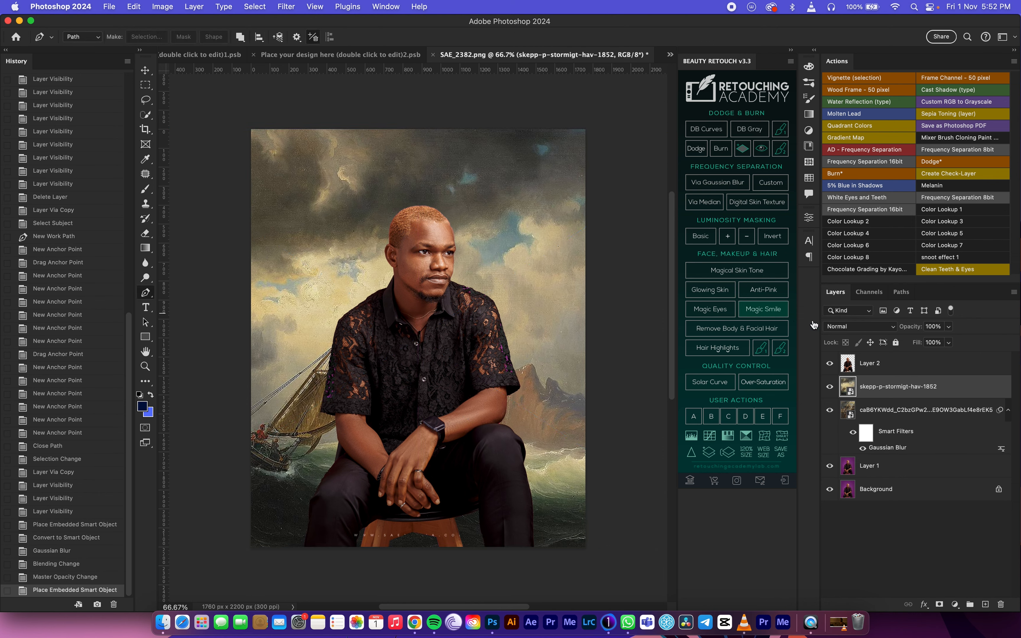
- Apply a Gaussian Blur with a 9.1-pixel radius to the stormy sea painting layer
click(286, 7)
mouse_move(415, 169)
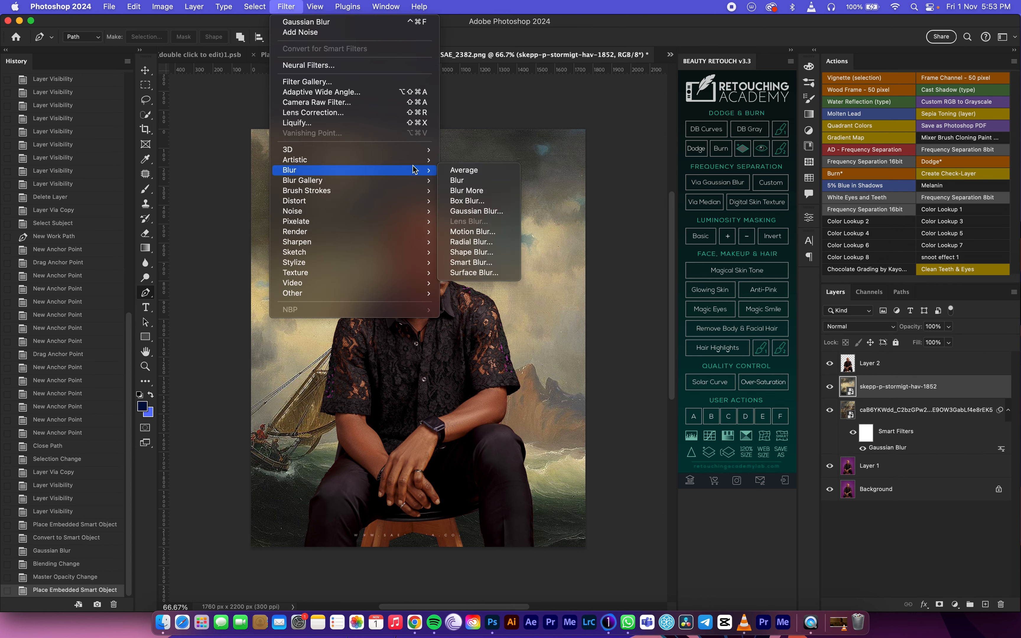
click(479, 211)
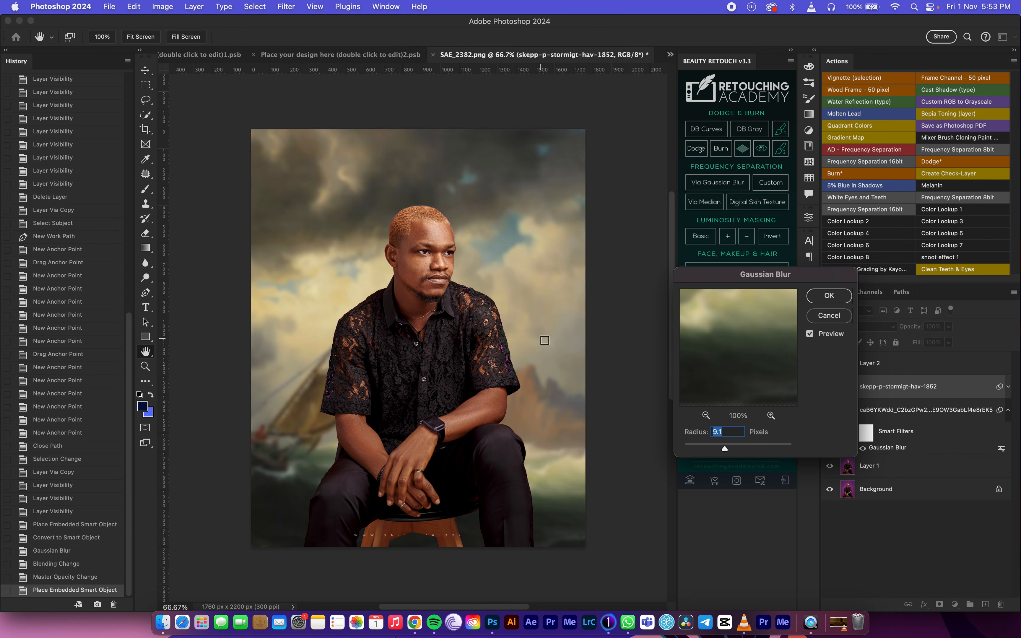
click(828, 303)
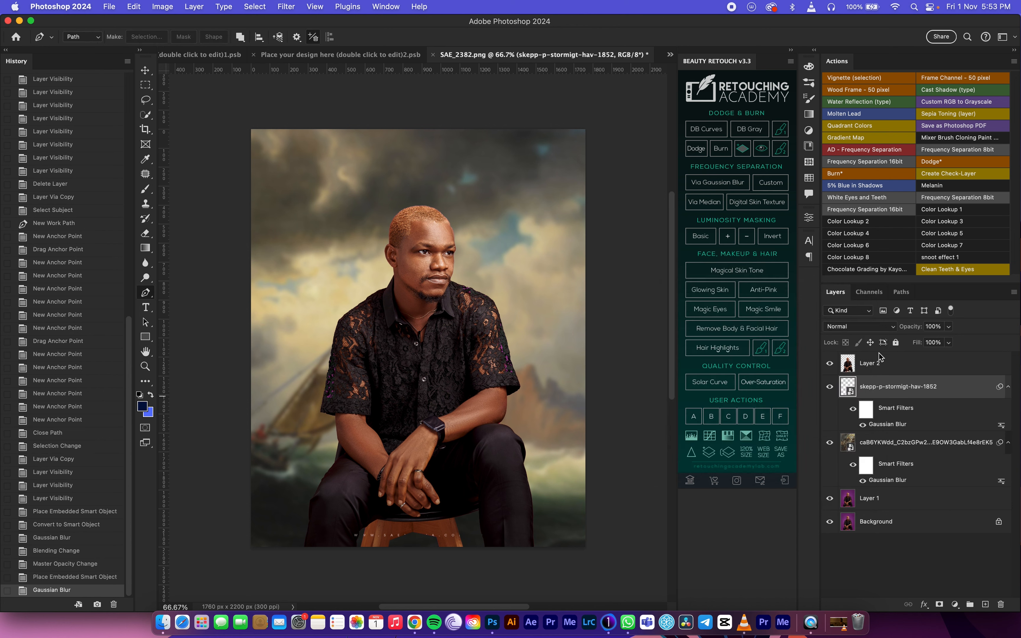
- Set the stormy sea painting layer to Overlay blending at 46% opacity
click(861, 326)
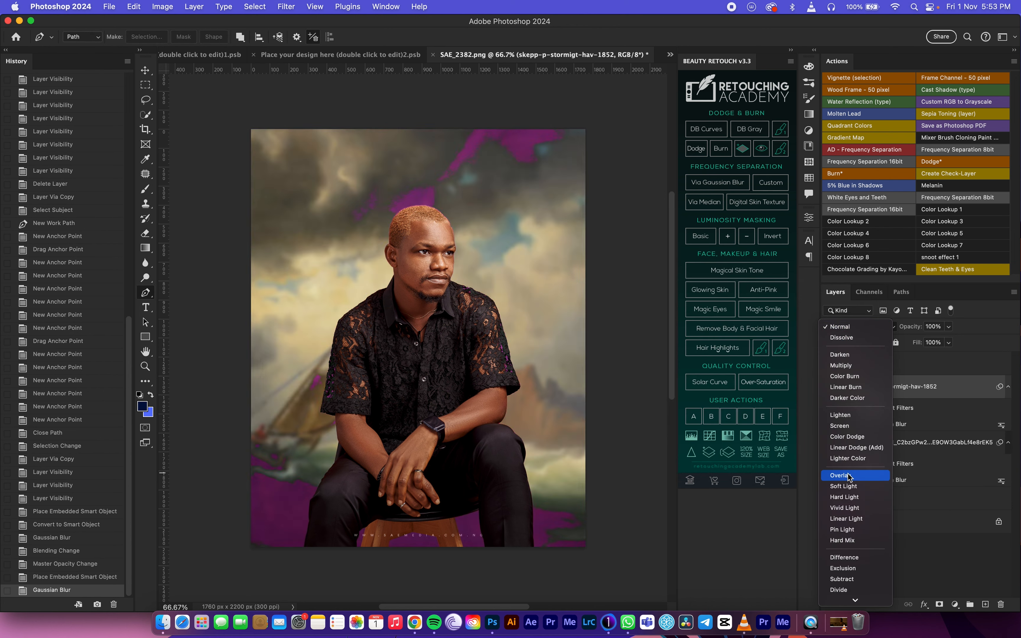
click(848, 475)
click(946, 328)
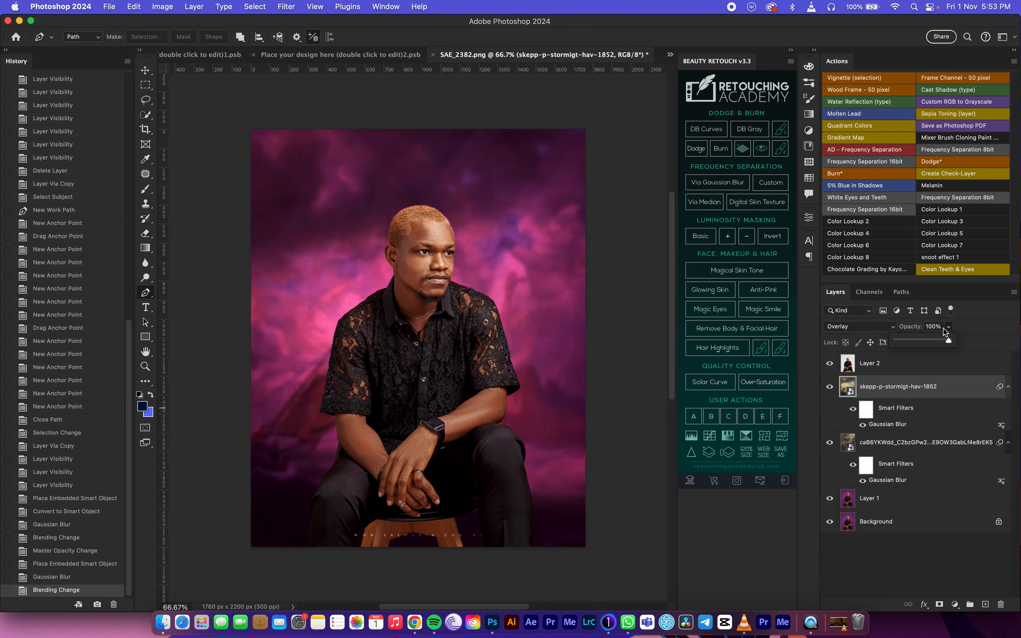
drag(923, 341, 922, 343)
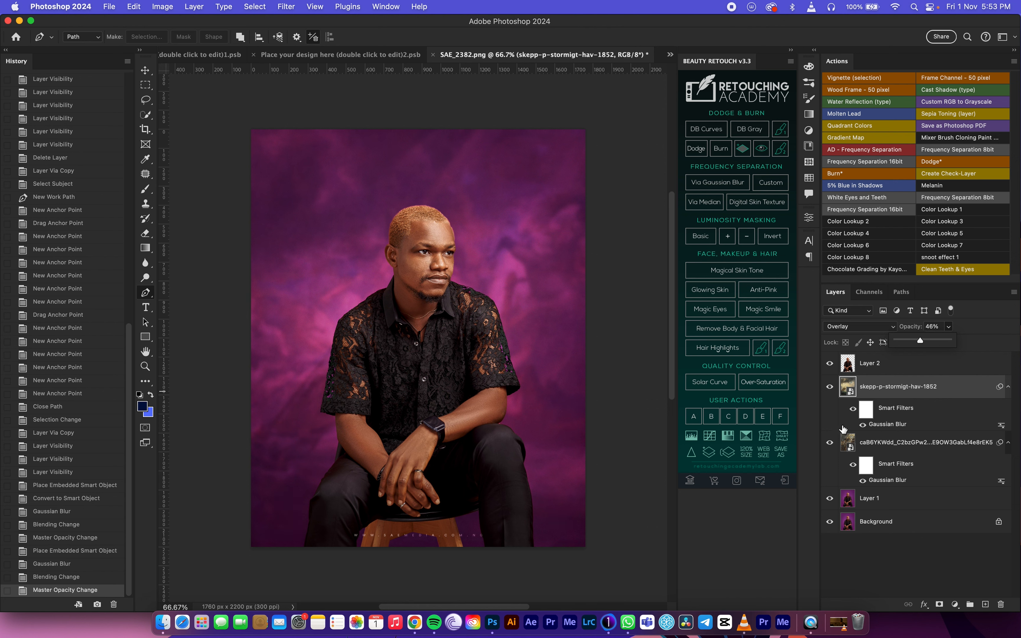
- Hide the battle painting layer and set the stormy sea painting layer's opacity to 43%
click(830, 443)
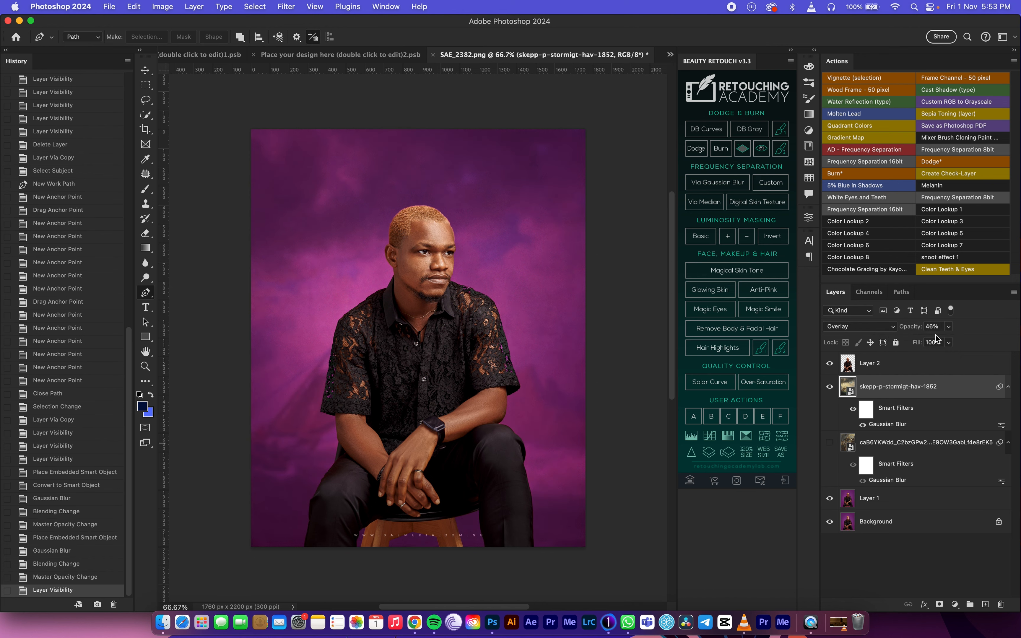
drag(943, 342, 944, 342)
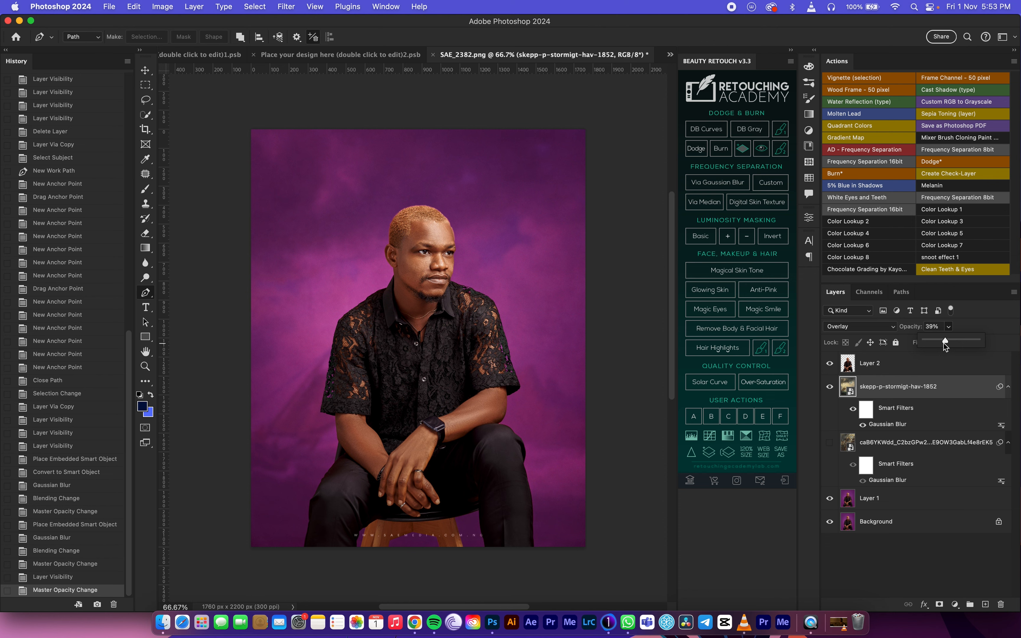
drag(946, 339, 944, 342)
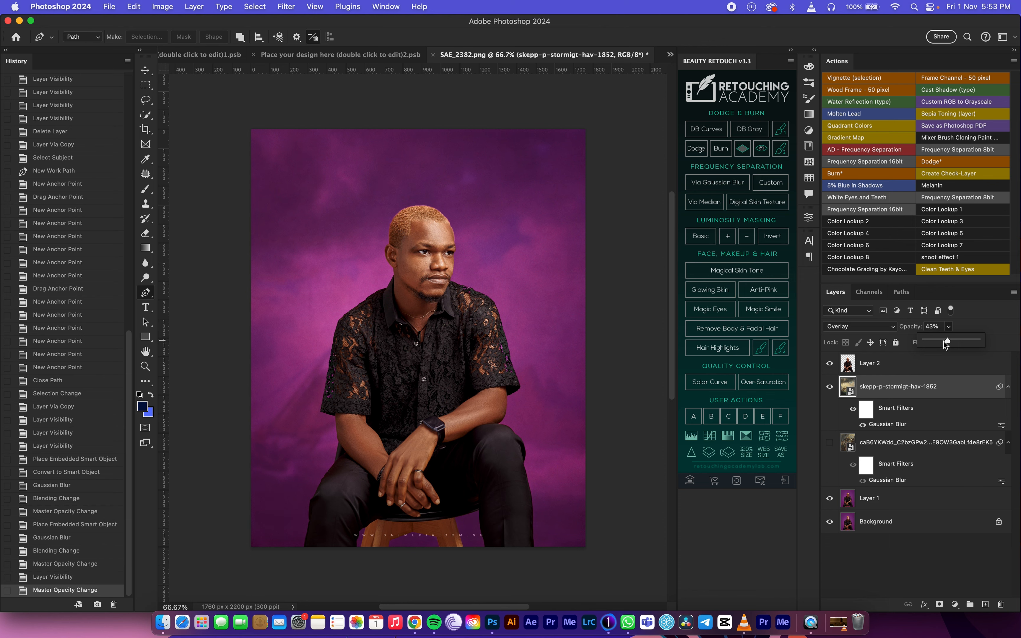
- Toggle the stormy sea painting to check its effect, leaving it hidden and the battle painting layer visible
click(830, 387)
click(830, 387)
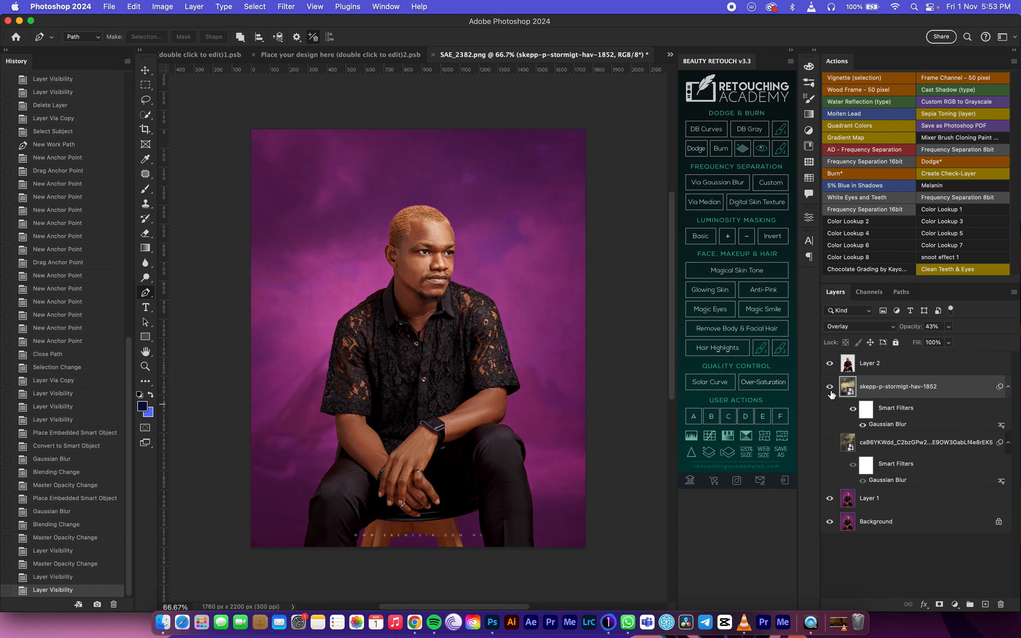
click(829, 443)
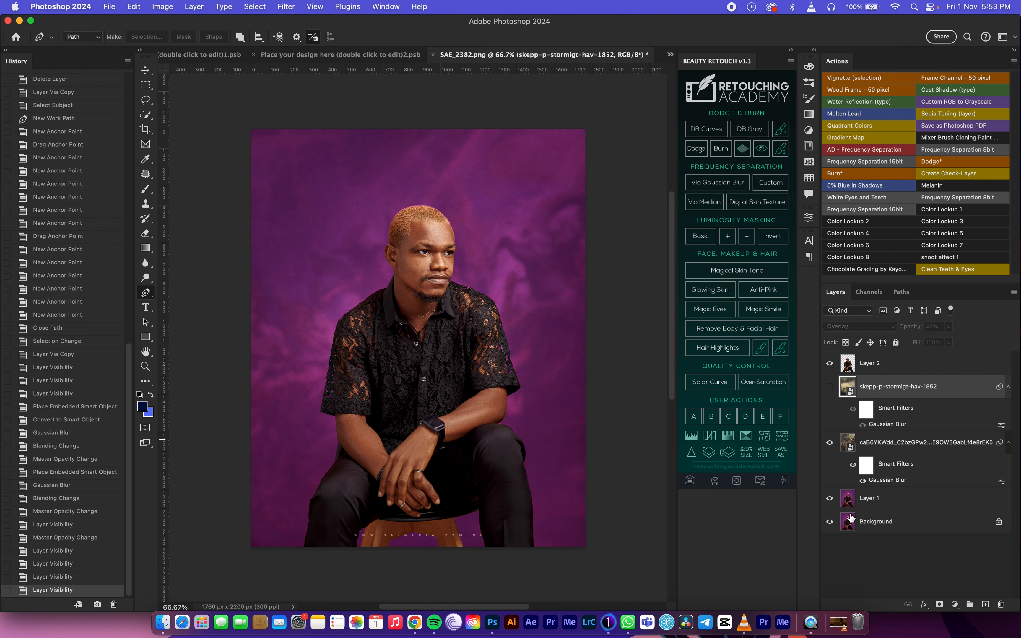
- Isolate the Background layer and restore the other layers repeatedly to compare the original portrait with the edited backdrop
alt+click(830, 523)
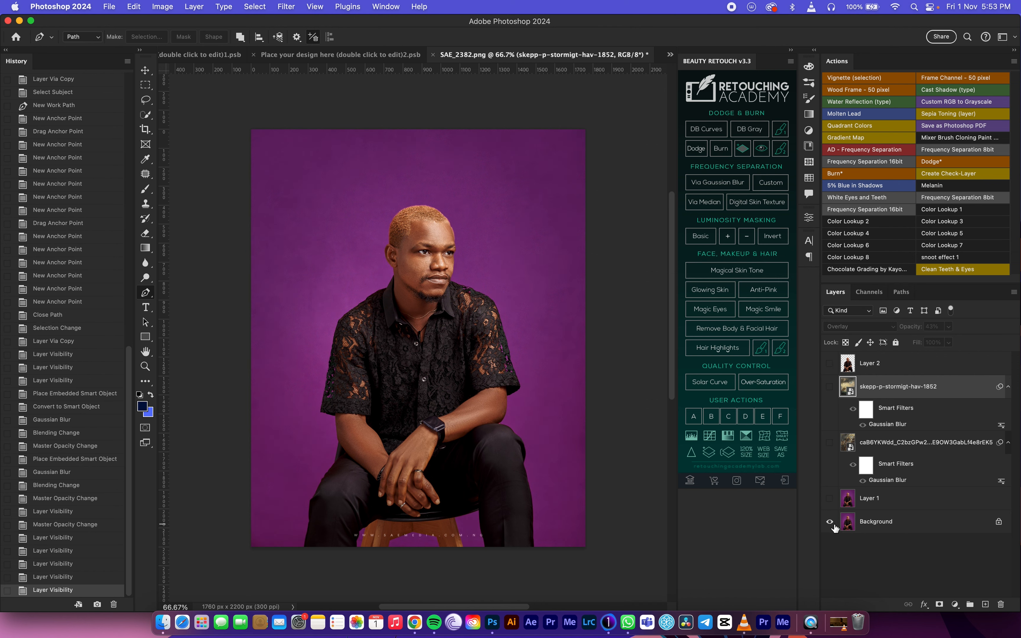
alt+click(830, 523)
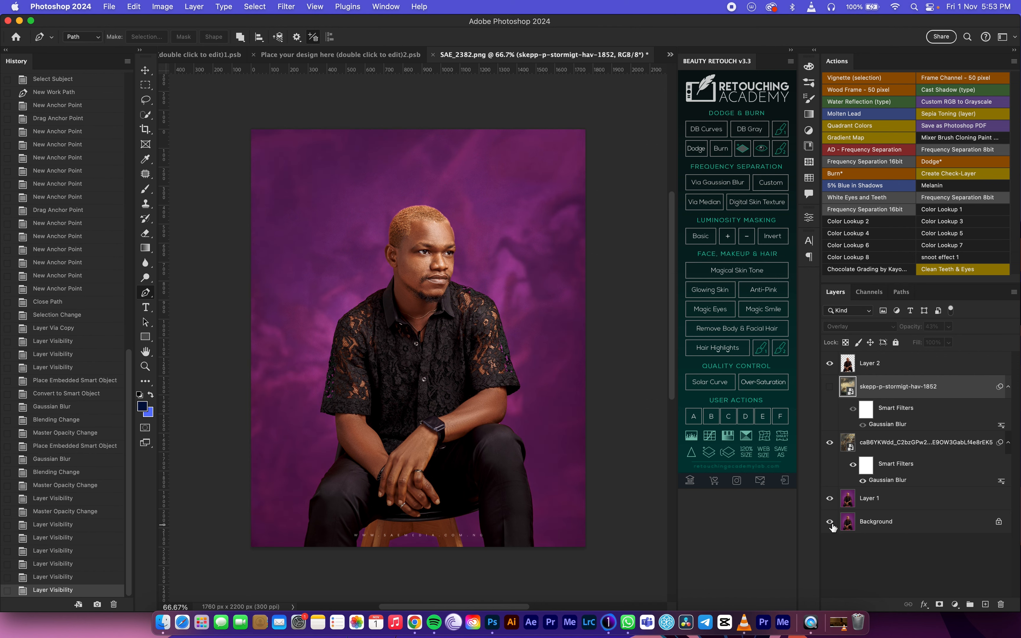
alt+click(830, 523)
alt+click(830, 523)
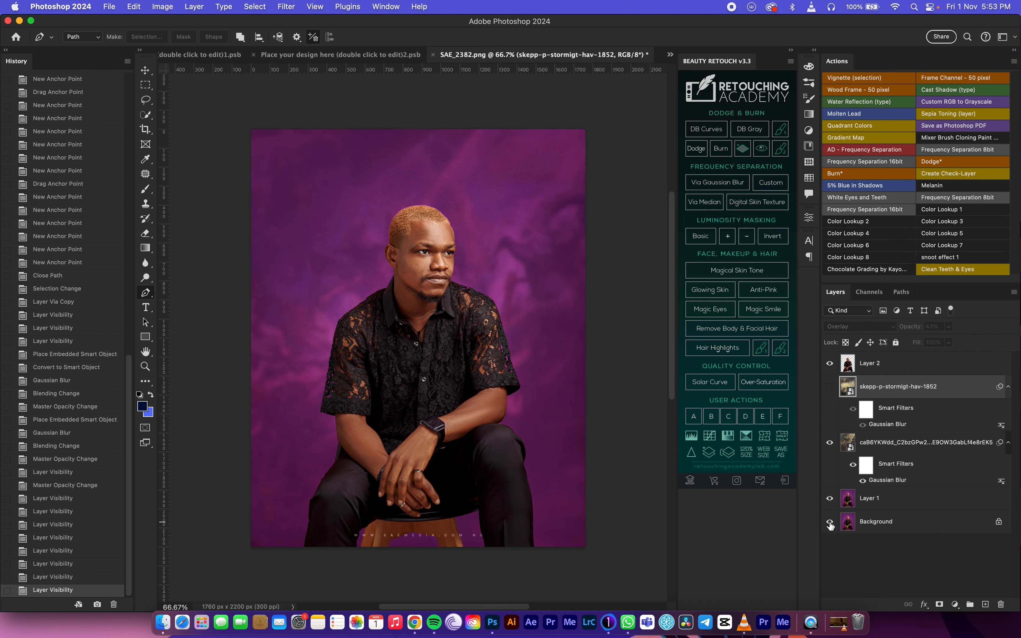
alt+click(830, 523)
alt+click(830, 523)
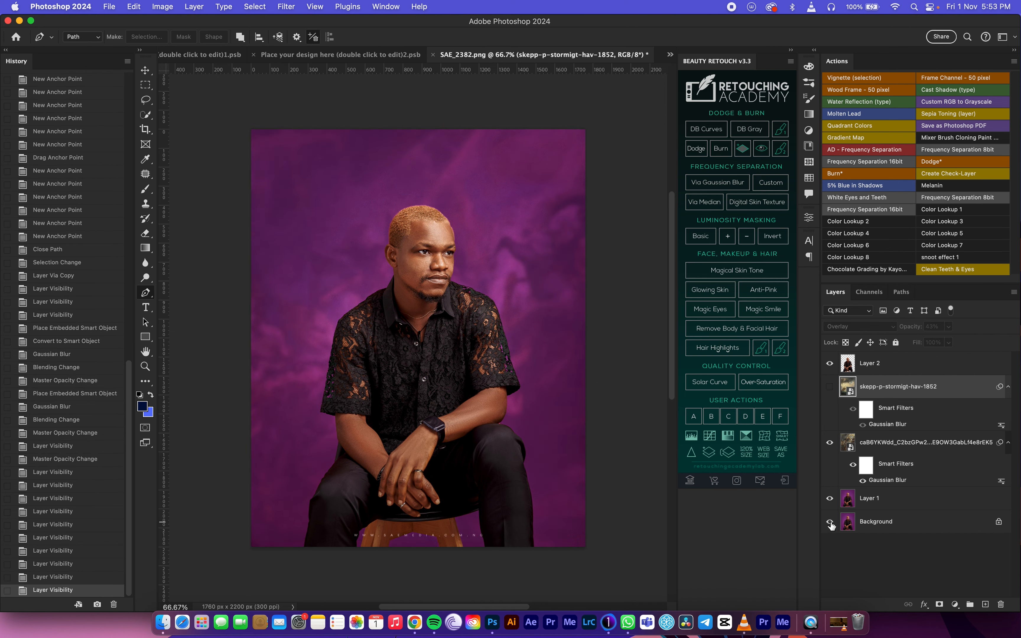